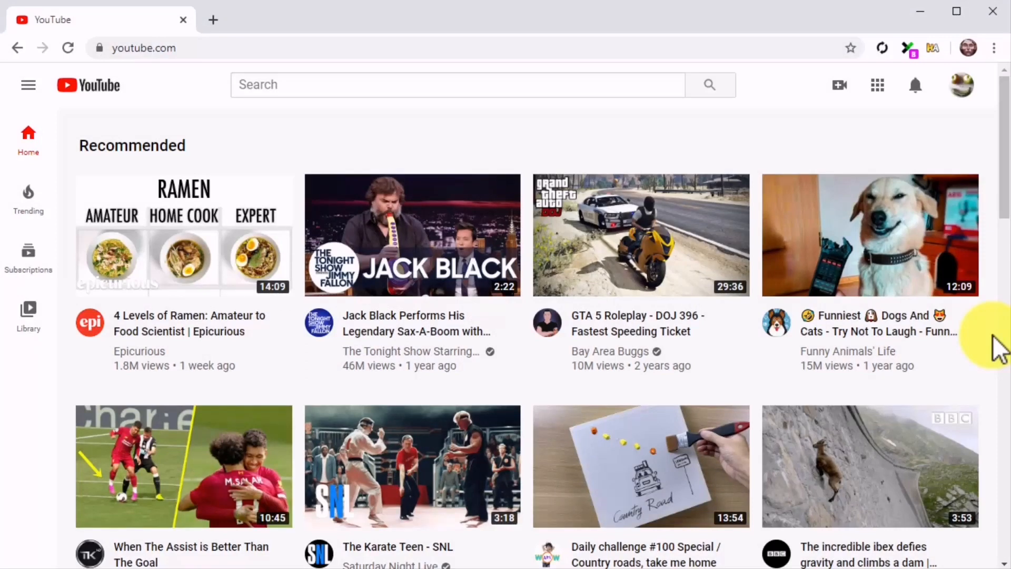
# Open the list of uploaded videos for the channel in YouTube Studio
pyautogui.click(961, 85)
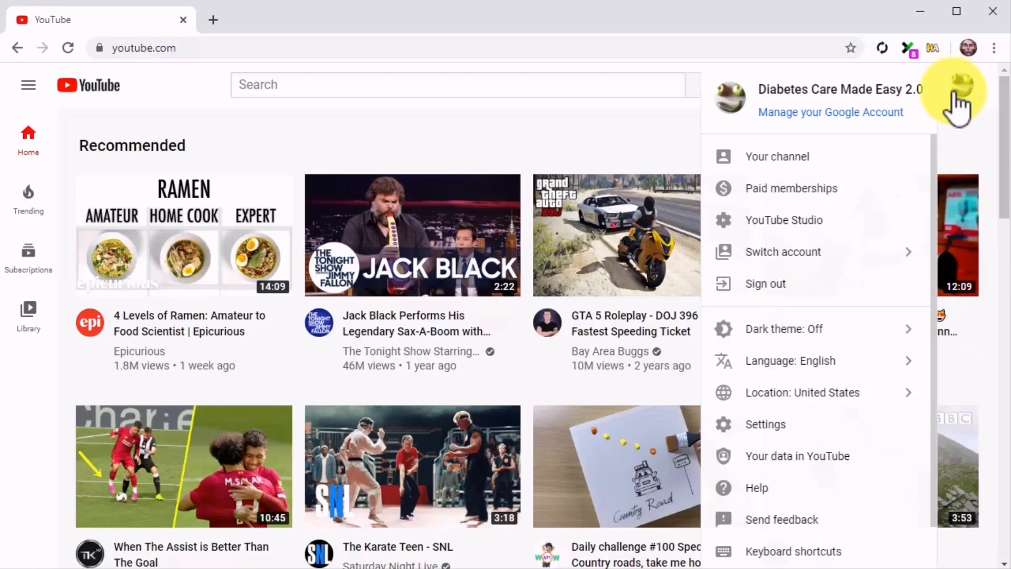
pyautogui.click(840, 224)
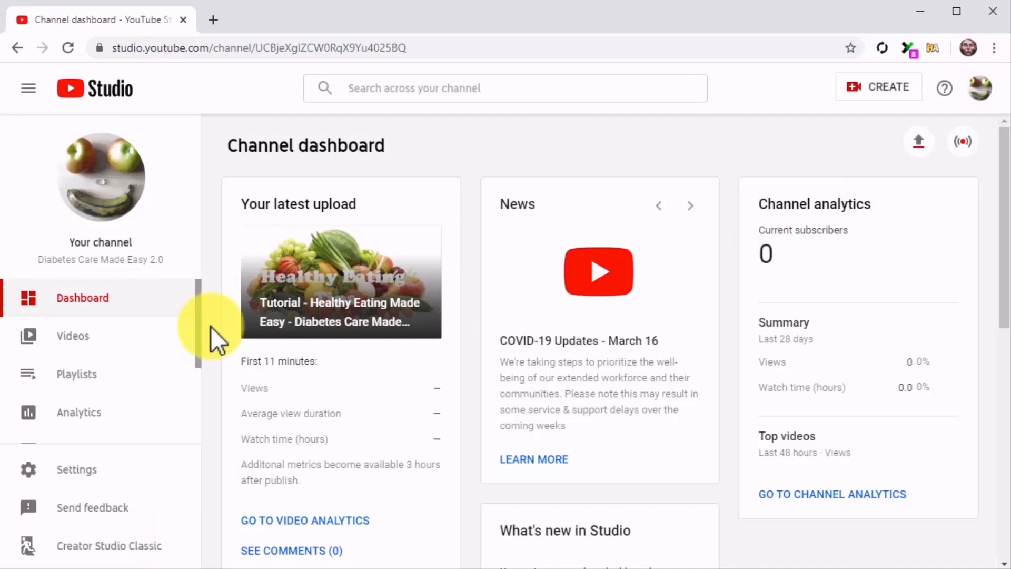
pyautogui.click(137, 347)
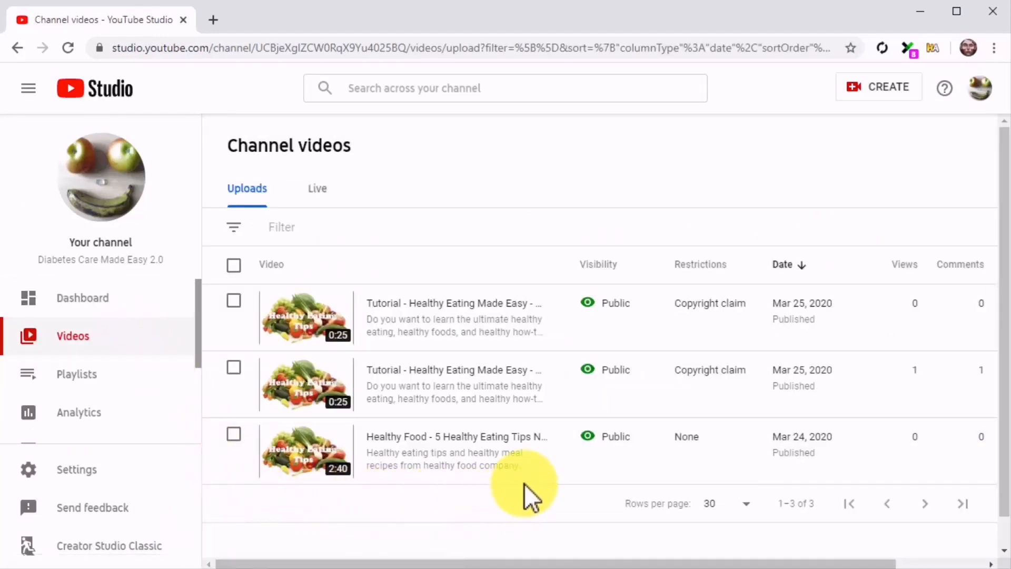
# Start promoting the "Healthy Food - 5 Healthy Eating Tips" video and continue into Google Ads
pyautogui.click(533, 452)
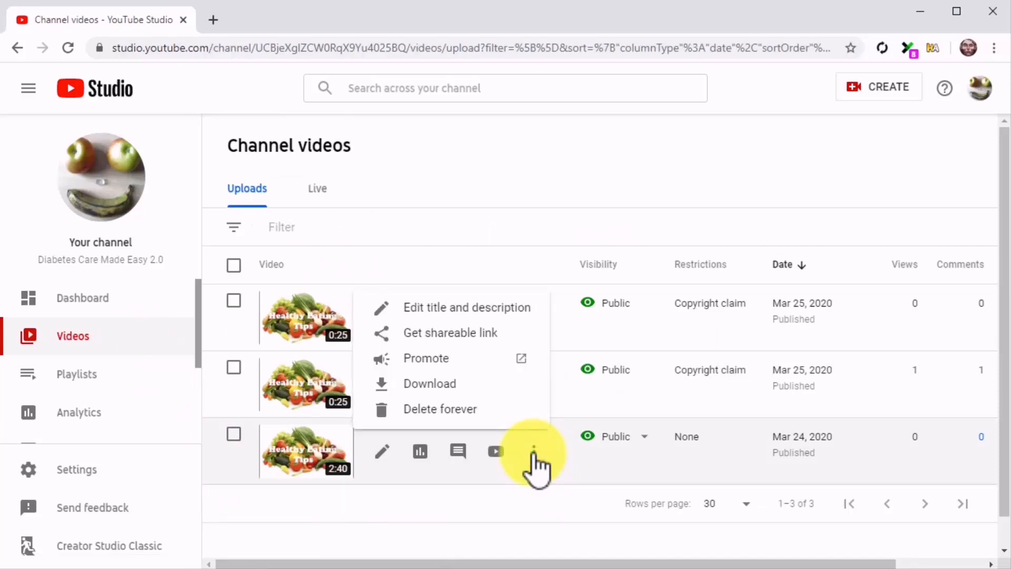
pyautogui.click(486, 360)
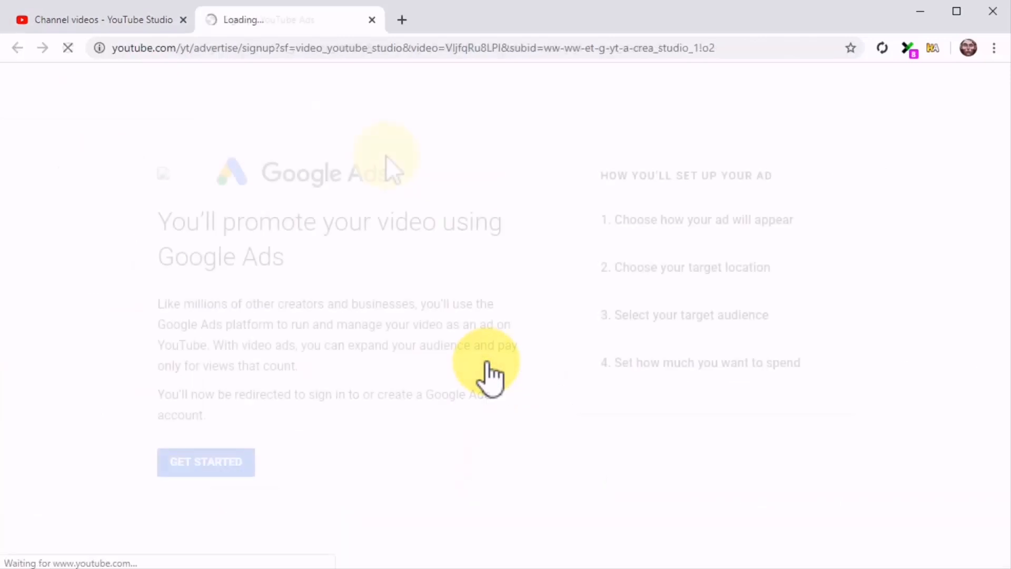
pyautogui.click(241, 463)
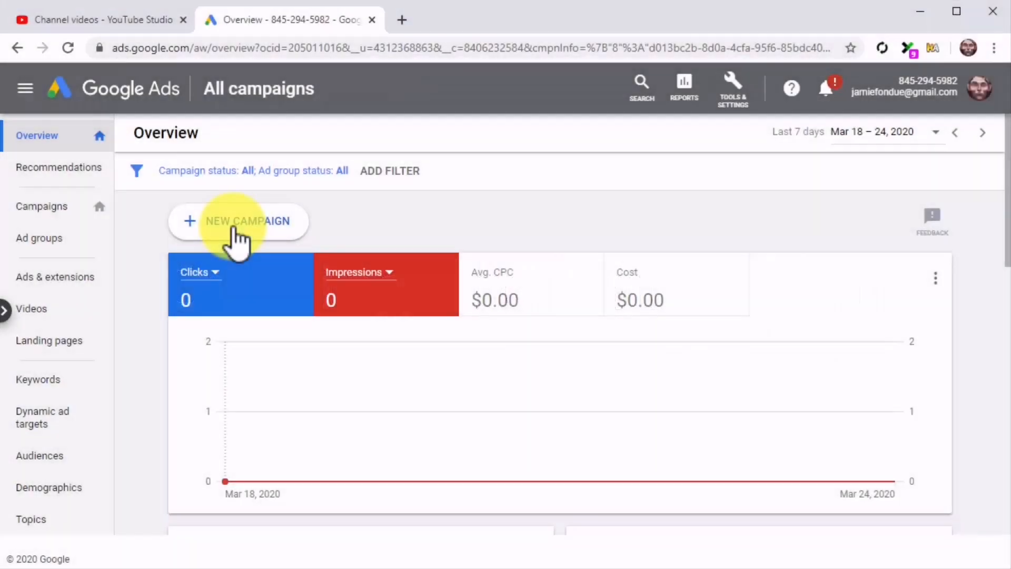
# Create a new Video campaign without a goal's guidance, using the Custom video campaign subtype
pyautogui.click(232, 226)
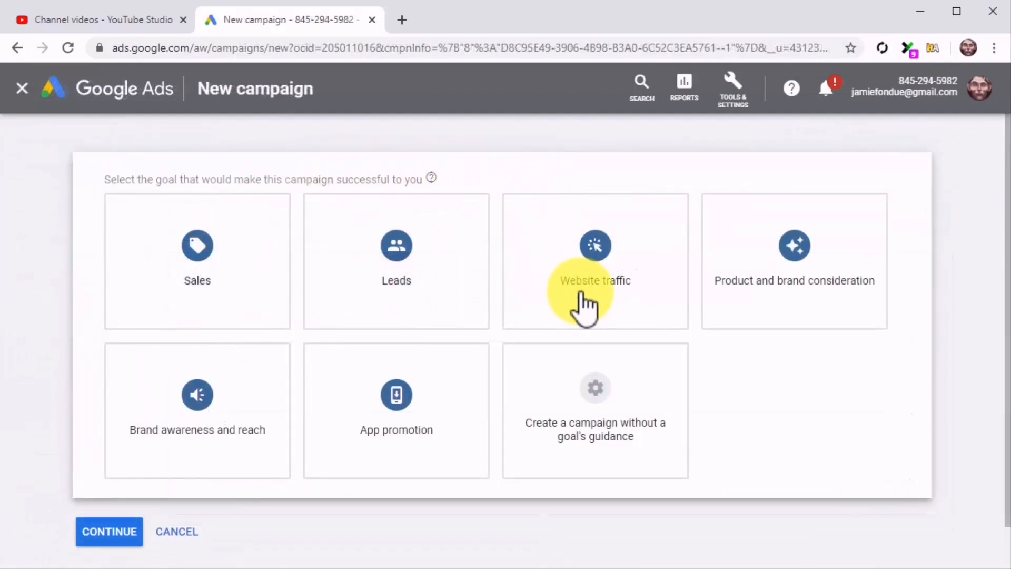
pyautogui.click(611, 370)
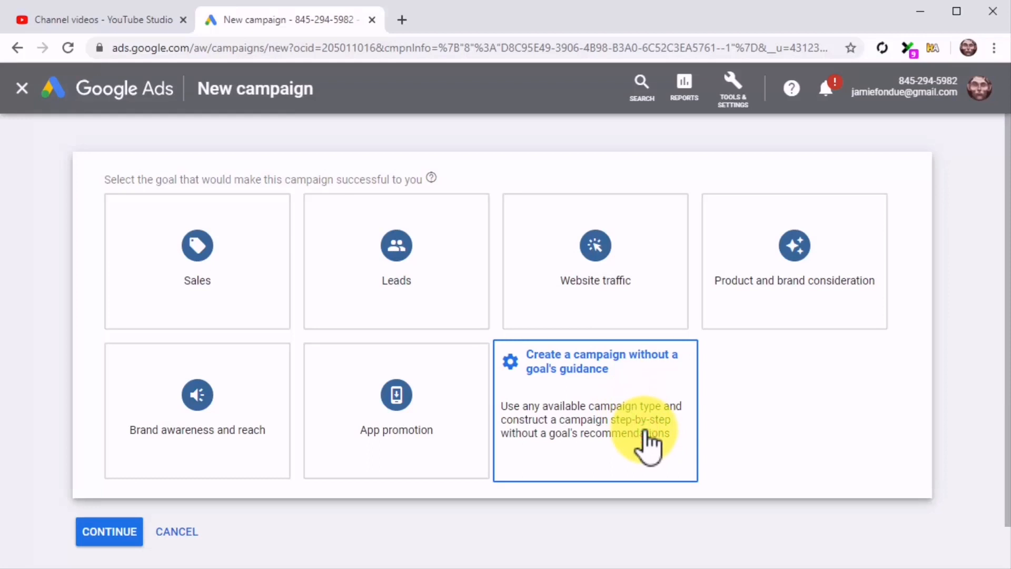
pyautogui.scroll(-2, 648, 445)
pyautogui.scroll(-4, 648, 437)
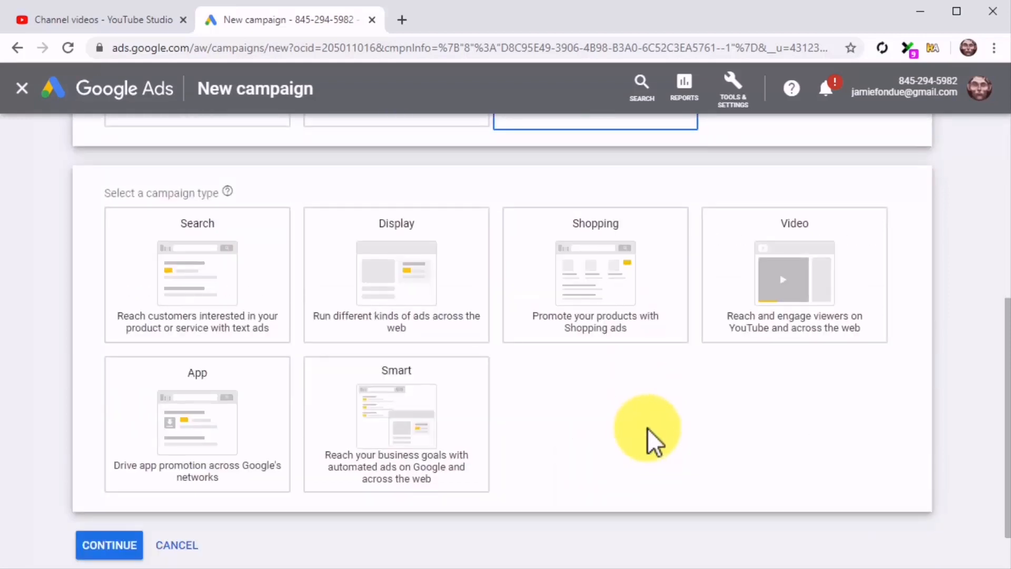
pyautogui.click(739, 329)
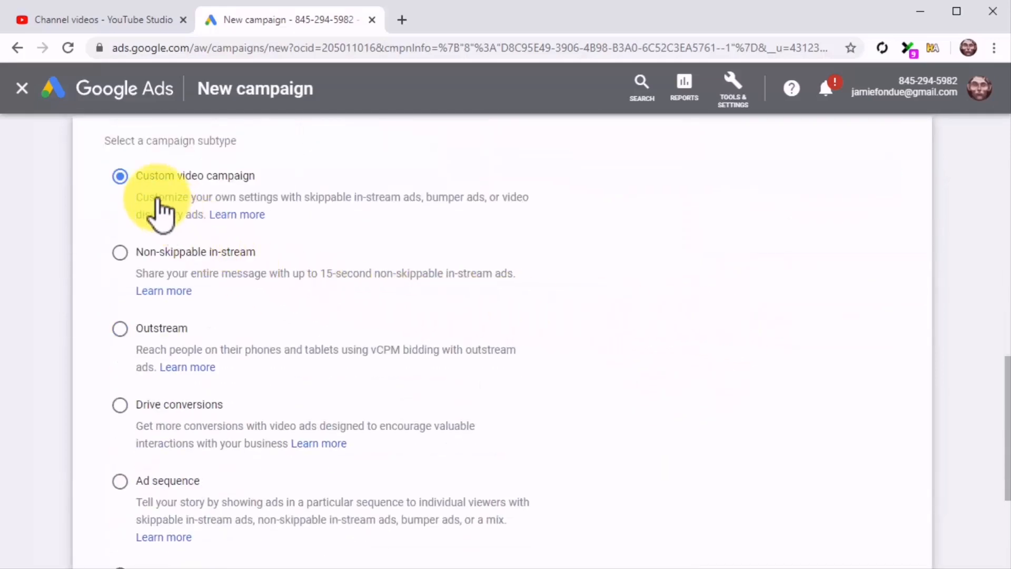
pyautogui.click(120, 176)
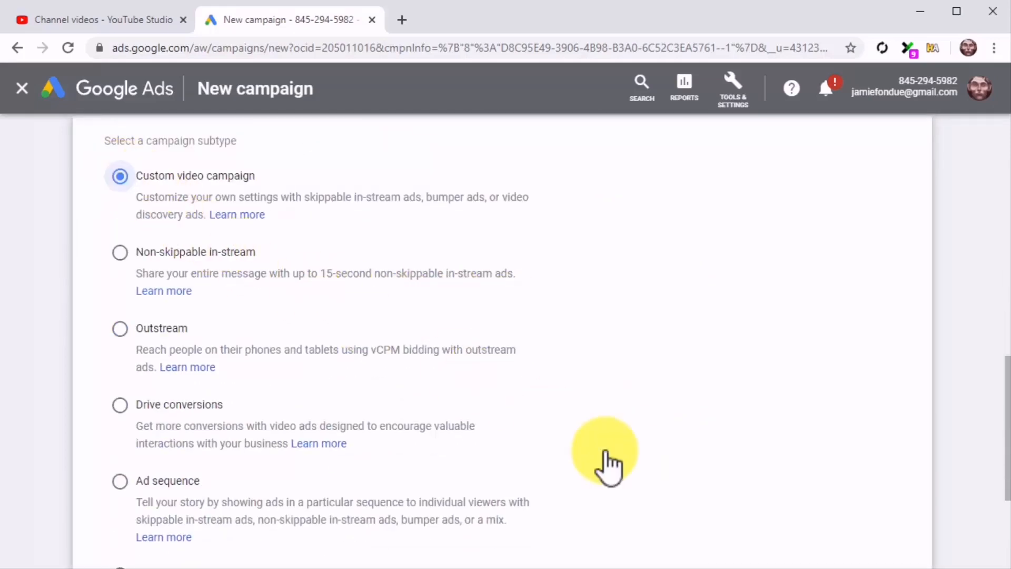
pyautogui.scroll(-4, 605, 467)
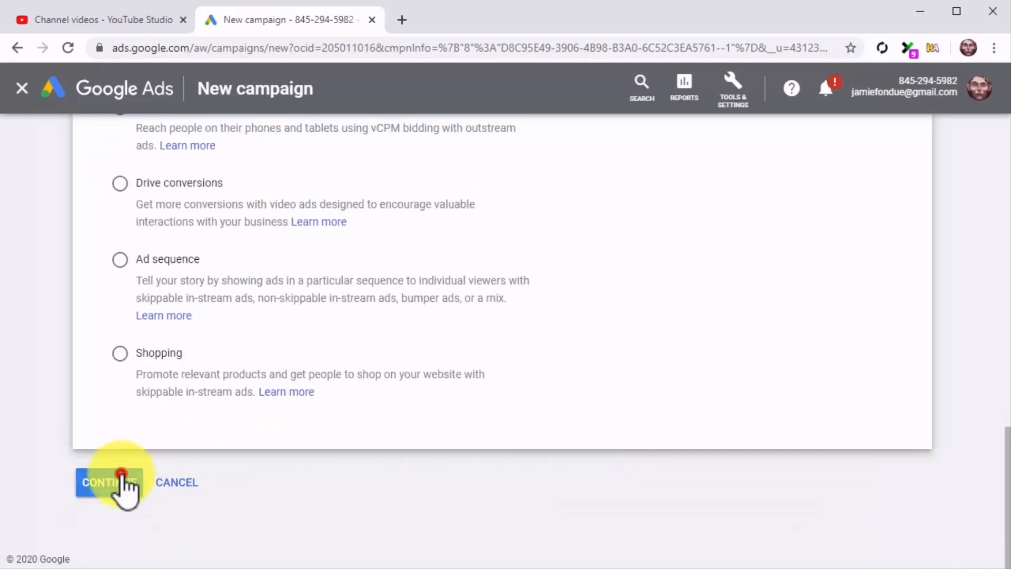
pyautogui.click(124, 479)
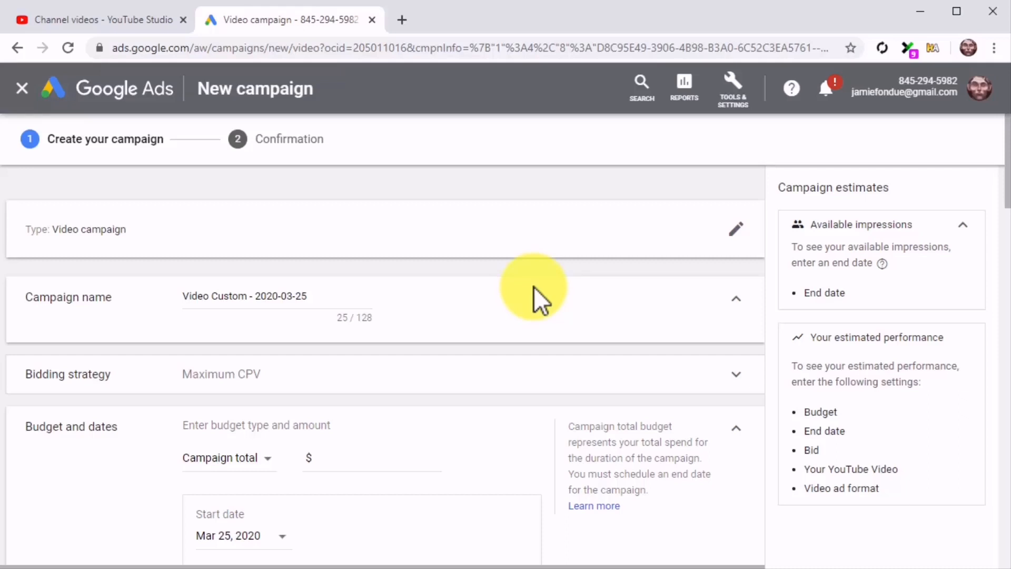
# Name the campaign "Custom YouTube Ad Campaign" and give it a daily budget of $5.00
pyautogui.click(332, 292)
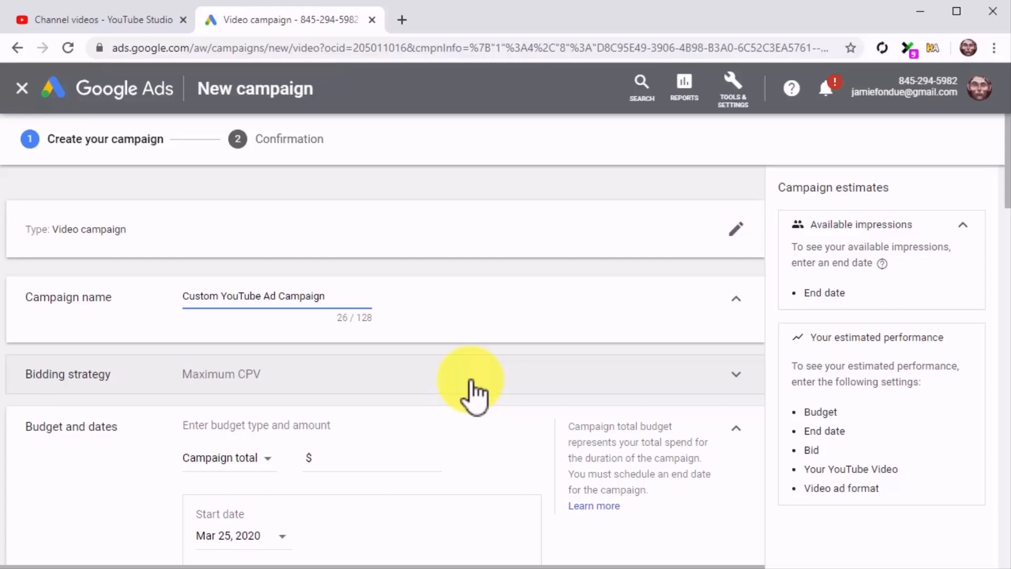
pyautogui.scroll(-3, 471, 382)
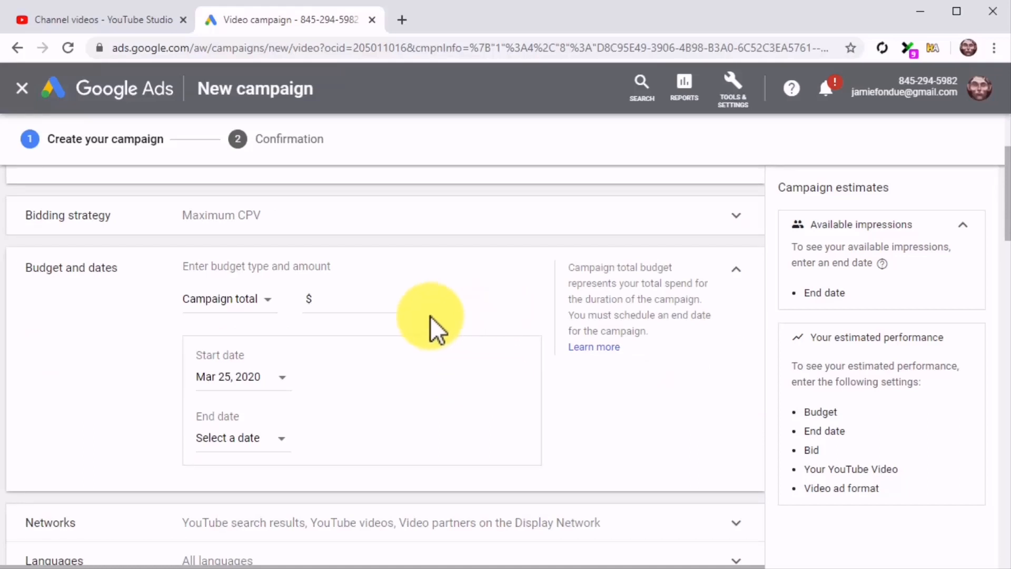
pyautogui.click(234, 310)
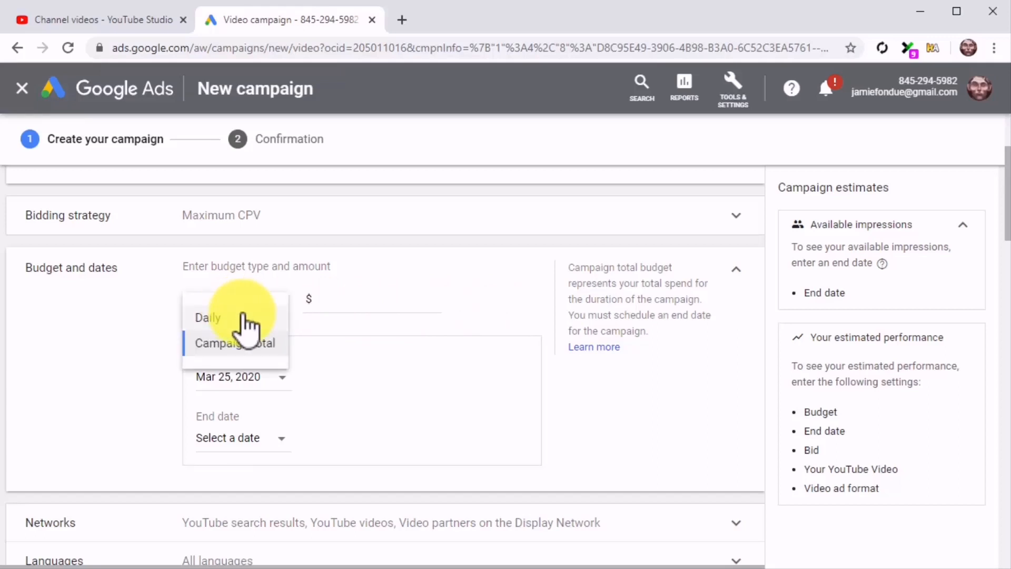
pyautogui.click(242, 315)
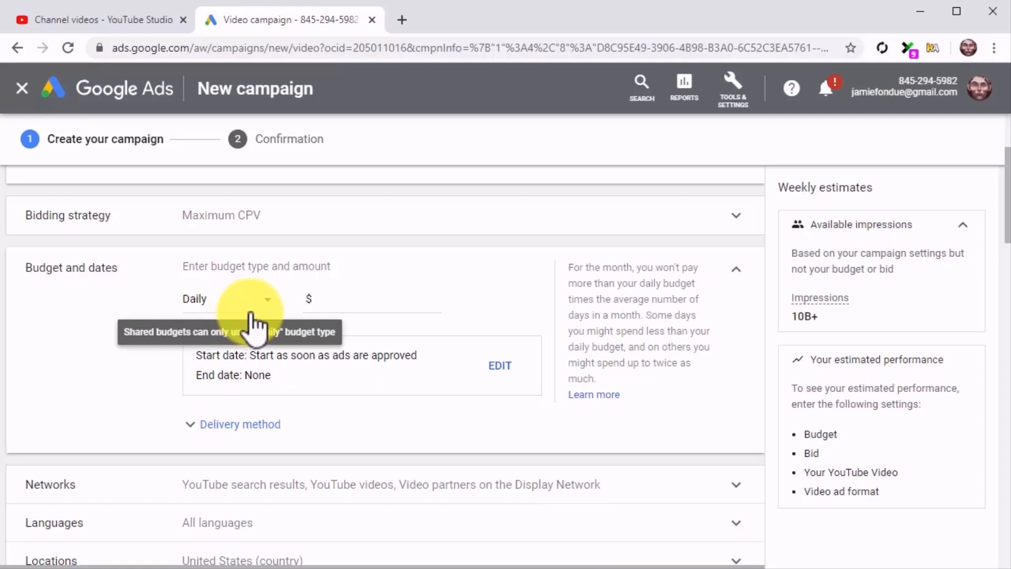
pyautogui.click(360, 298)
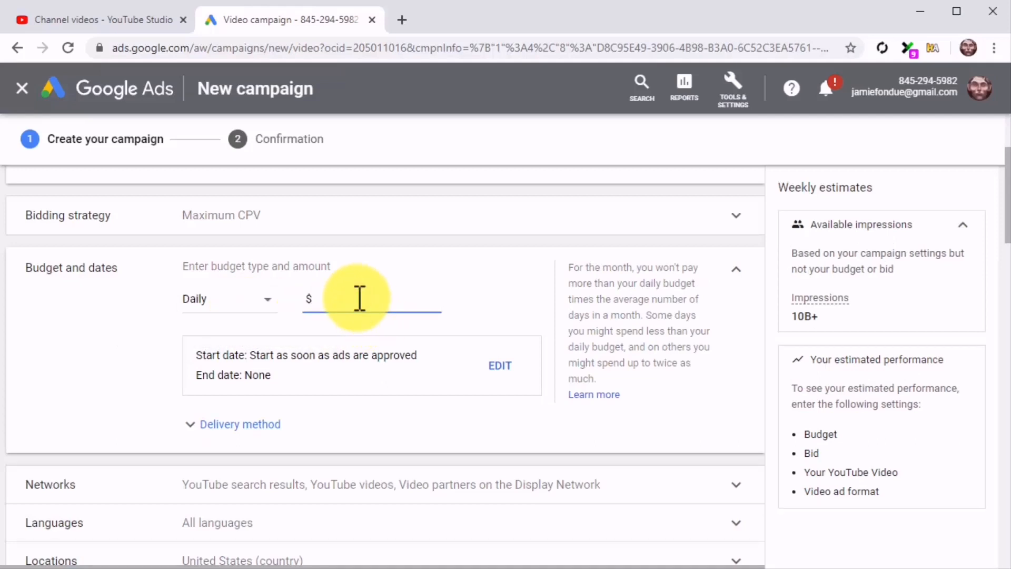
pyautogui.write('5')
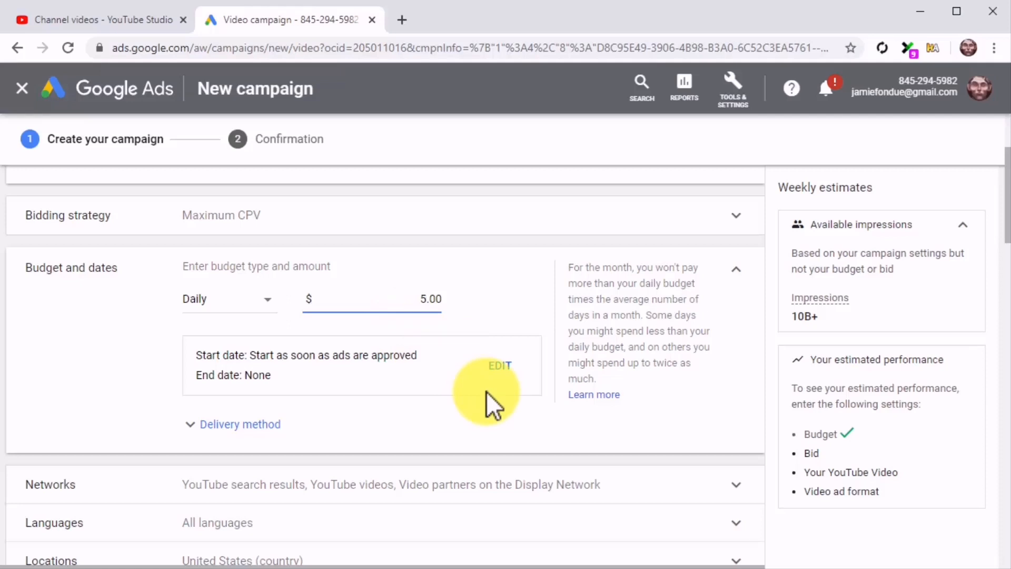
# Set English as the campaign's target language
pyautogui.scroll(-3, 485, 390)
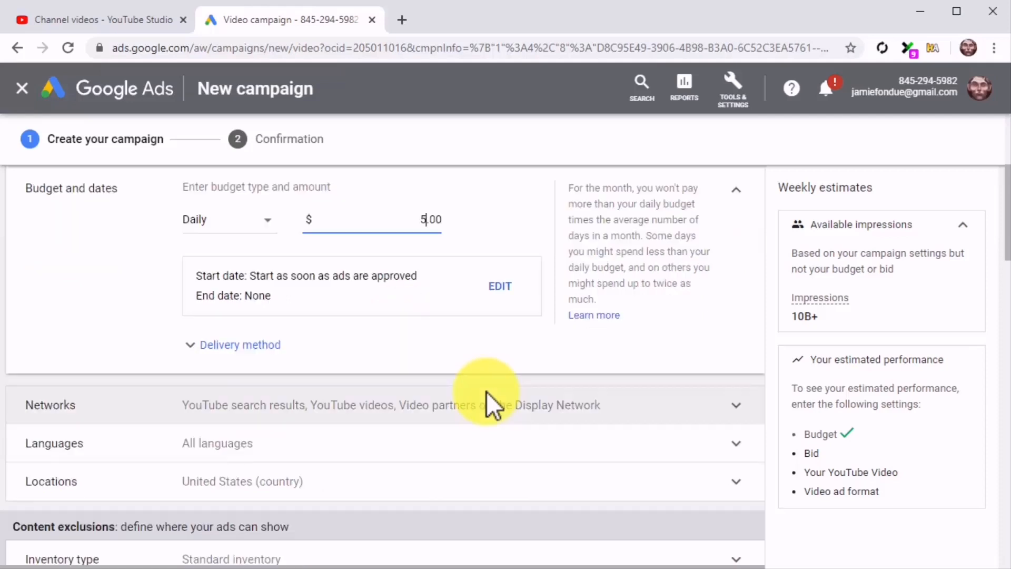
pyautogui.click(469, 361)
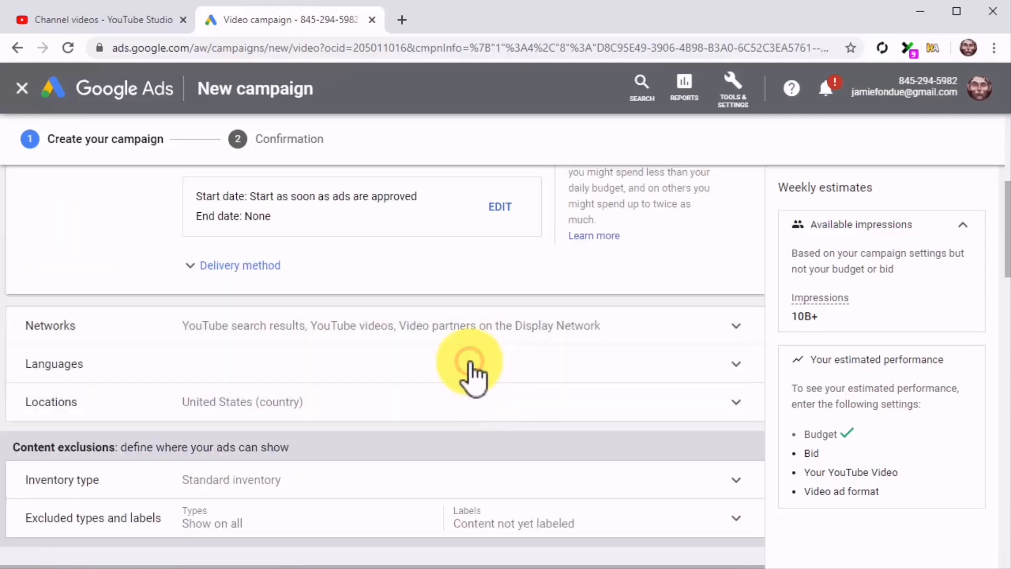
pyautogui.click(418, 366)
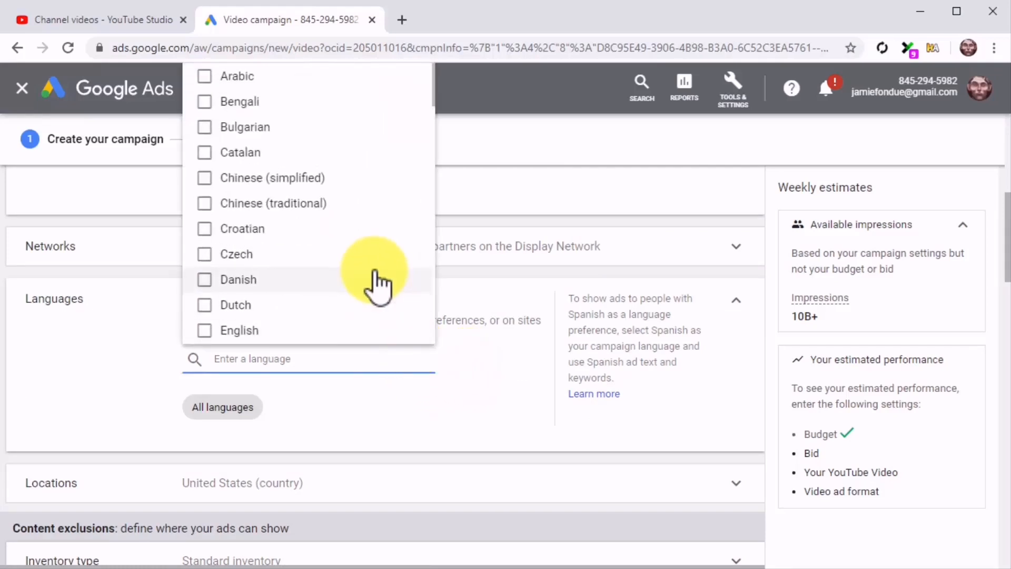
pyautogui.scroll(-2, 364, 281)
pyautogui.click(237, 253)
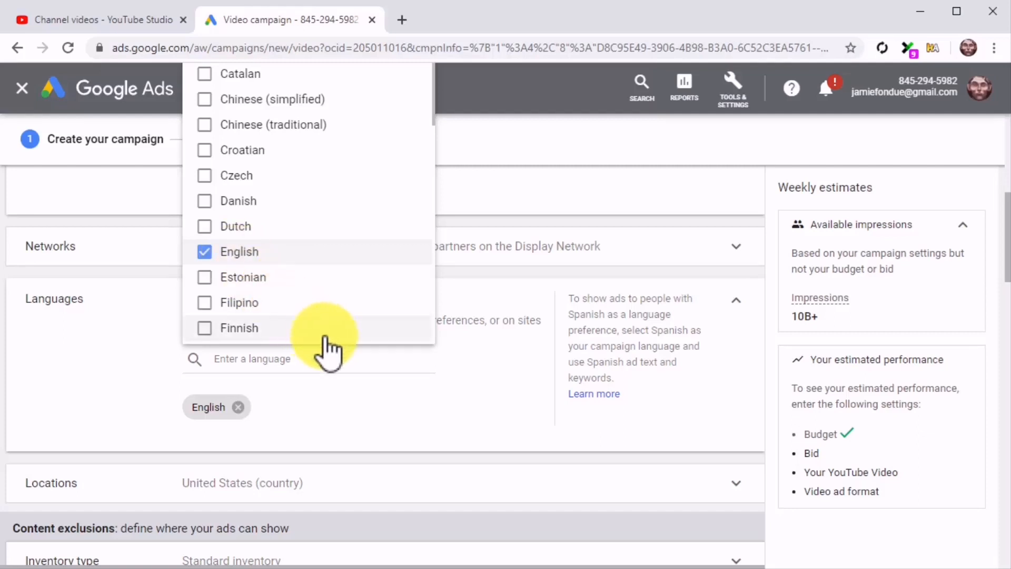
# Set the campaign's target locations to United States and Canada
pyautogui.scroll(-3, 441, 403)
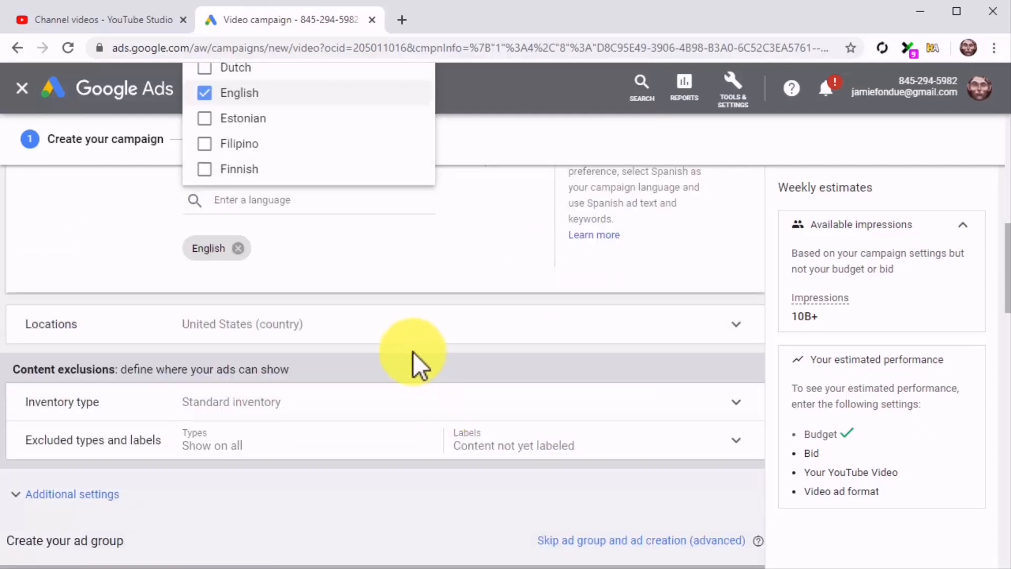
pyautogui.click(403, 329)
pyautogui.scroll(-2, 402, 331)
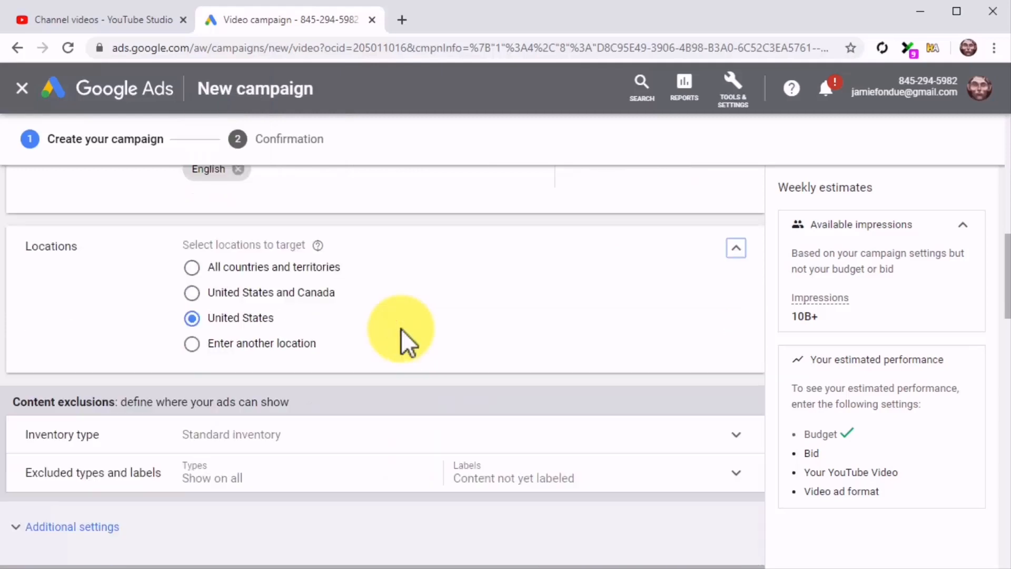
pyautogui.click(218, 294)
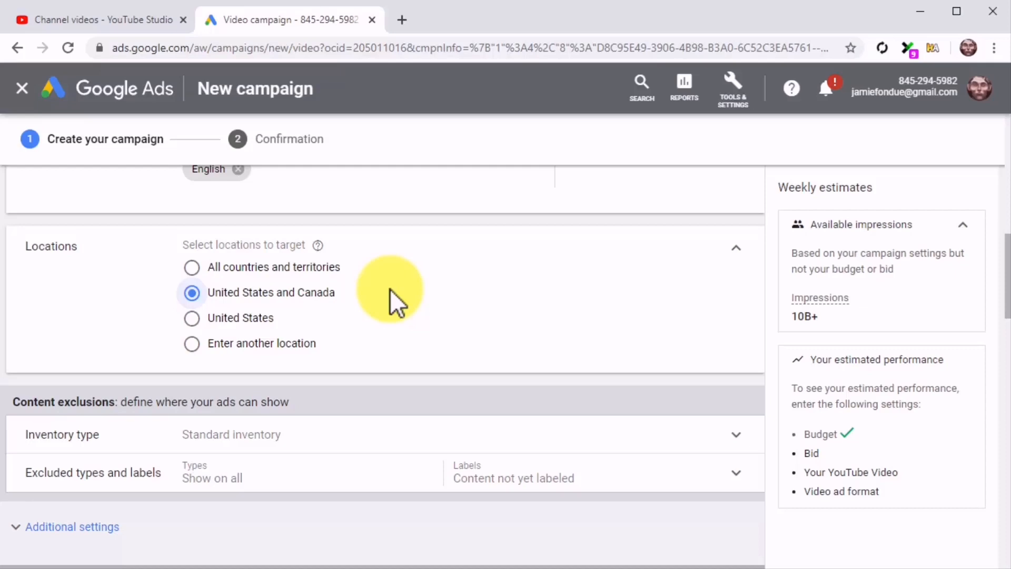
# Rename the ad group as "Custom YT Ad Group"
pyautogui.scroll(-6, 390, 288)
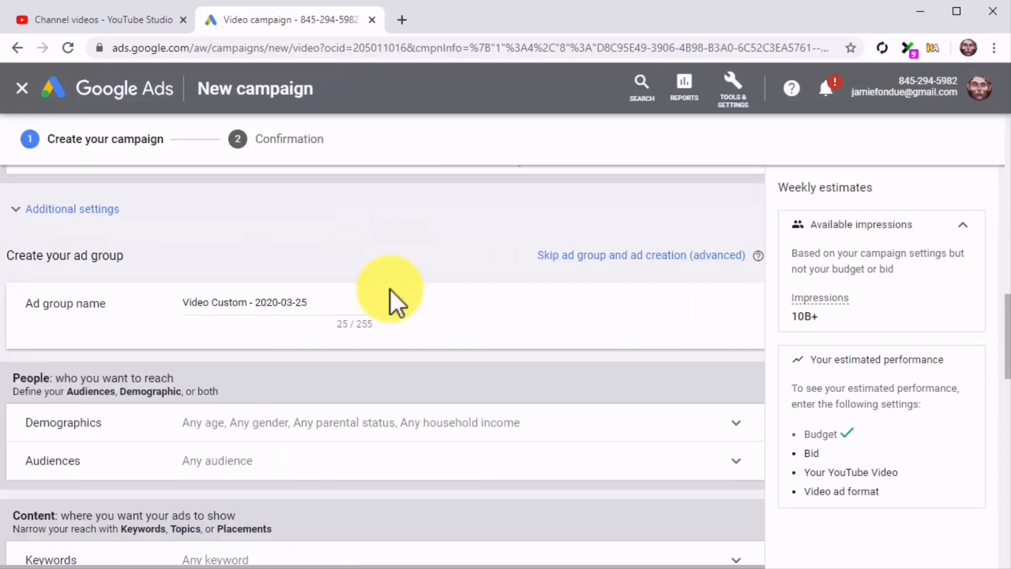
pyautogui.scroll(-2, 390, 288)
pyautogui.click(336, 233)
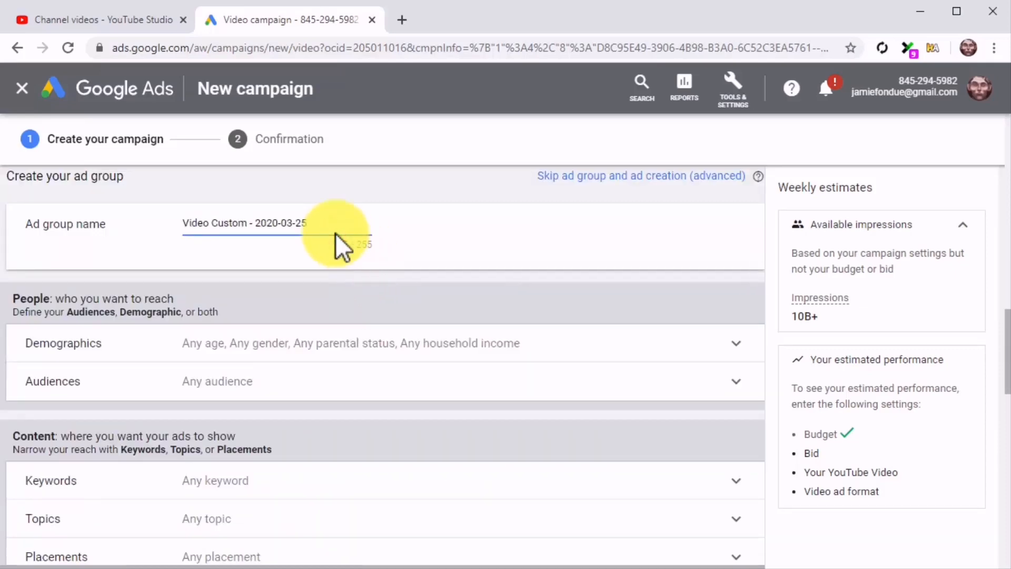
pyautogui.hotkey('ctrl', 'a')
pyautogui.write('Custom YT Ad Group')
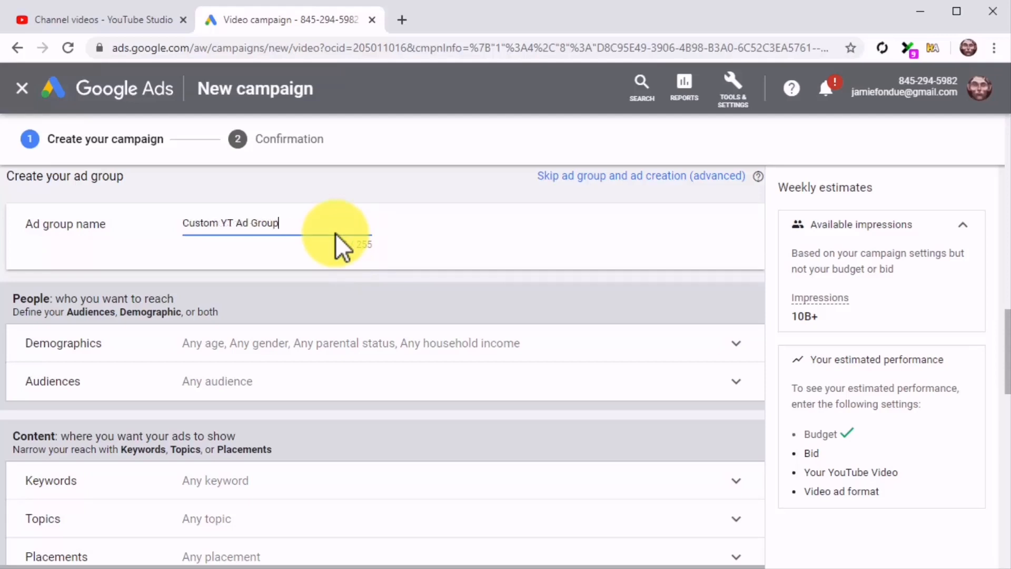
# Limit the demographics to ages 25–64 and household income brackets from Top 10% to 31–40%, excluding Unknown in every category
pyautogui.scroll(-2, 336, 233)
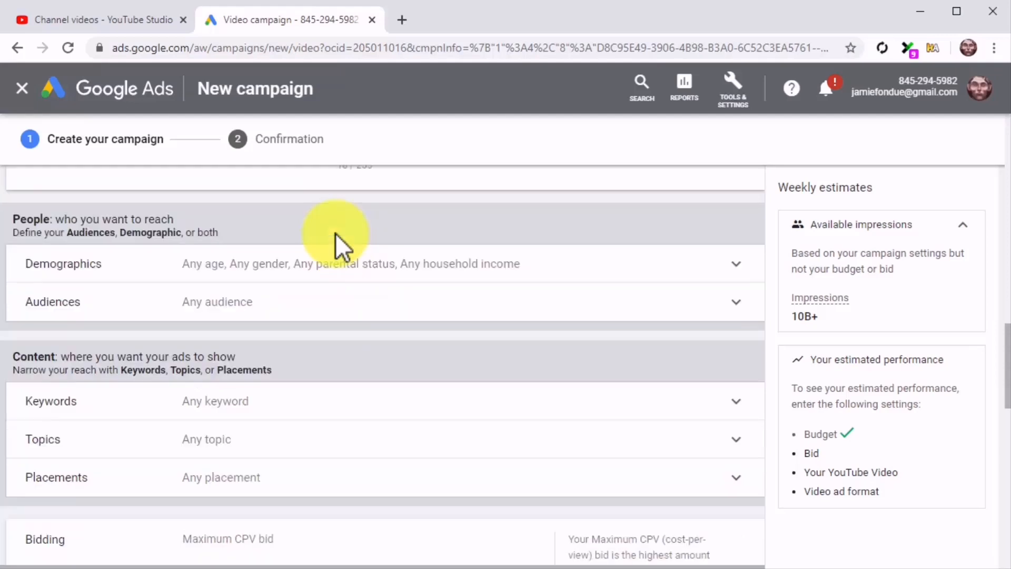
pyautogui.click(358, 270)
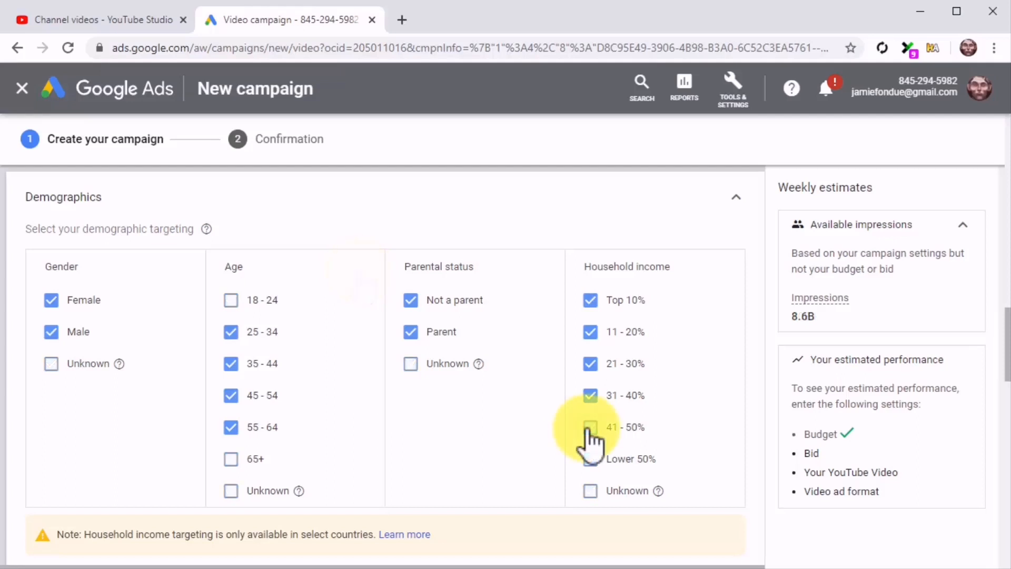
# Search the audiences for "healthy" and target Food, Foodies and Cooking Enthusiasts
pyautogui.scroll(-5, 586, 428)
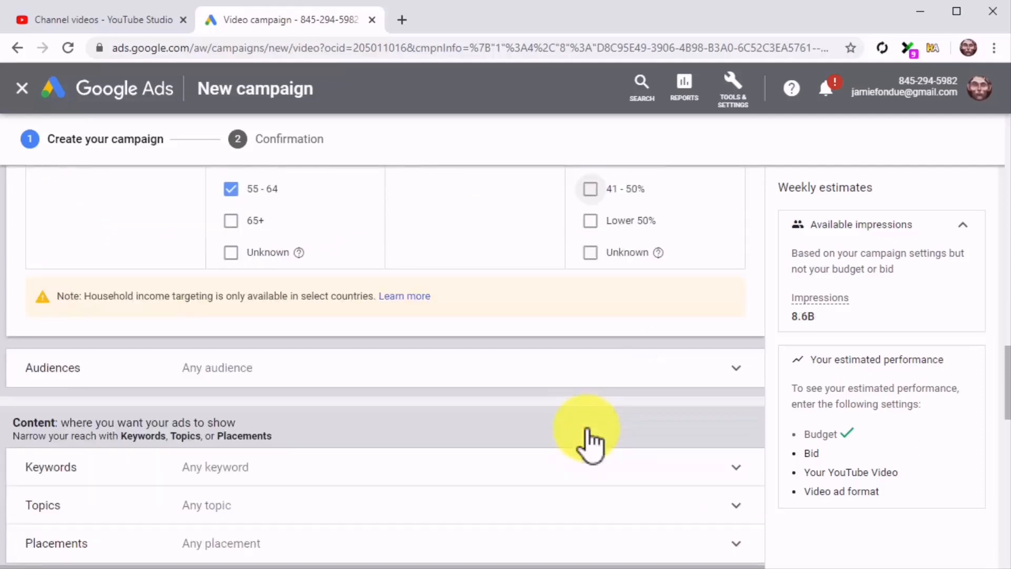
pyautogui.click(570, 371)
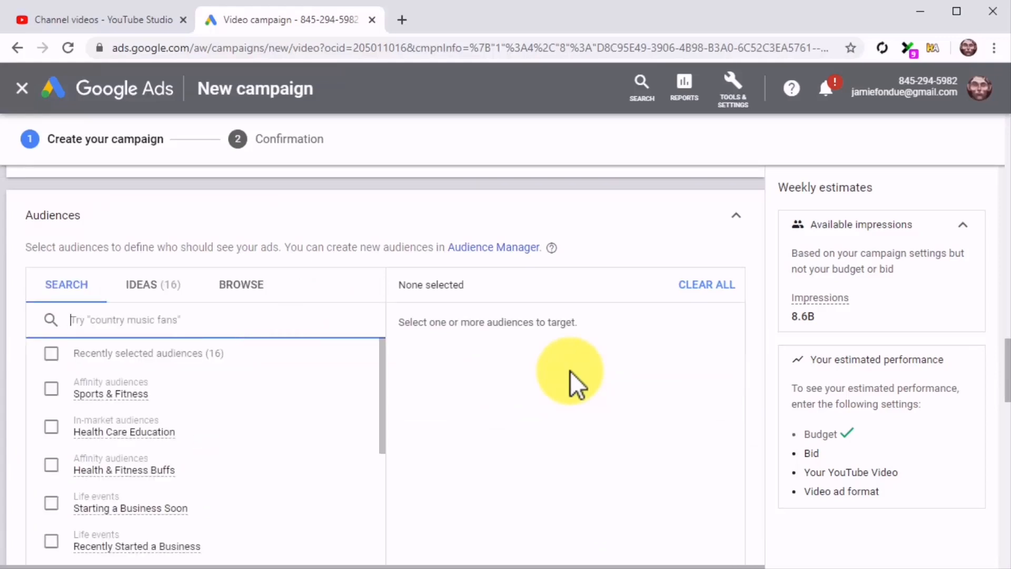
pyautogui.write('heal')
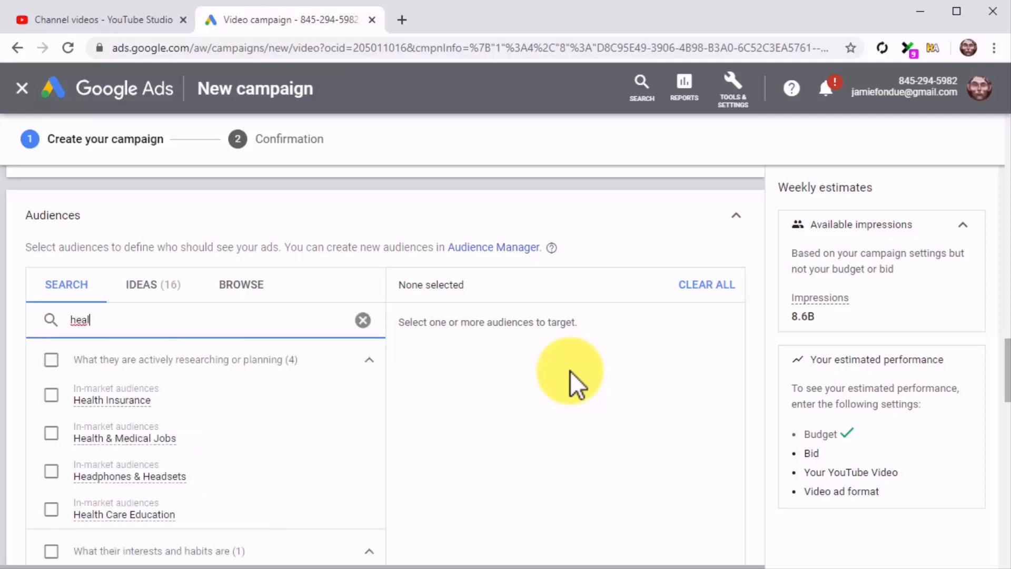
pyautogui.write('thy')
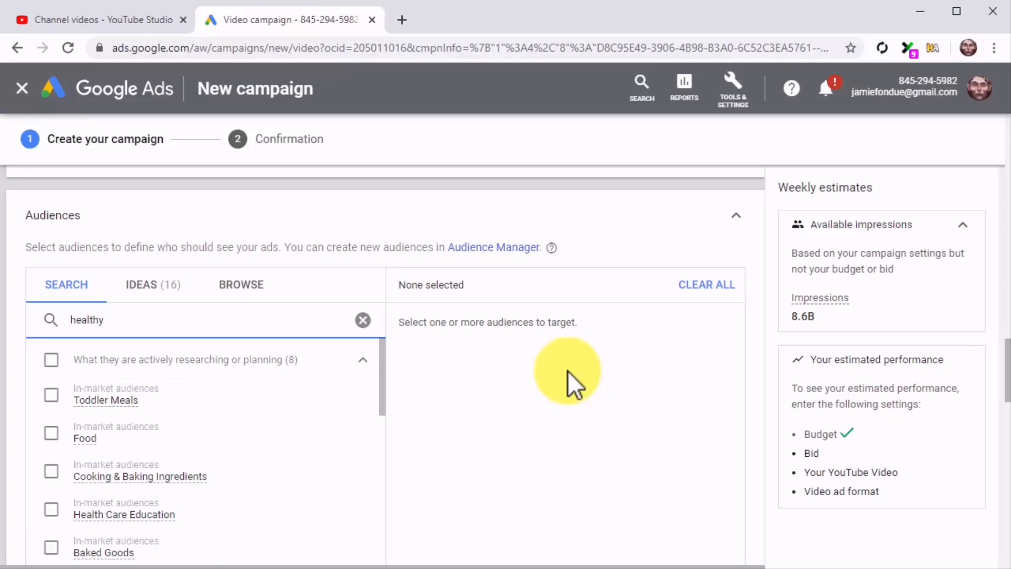
pyautogui.click(48, 432)
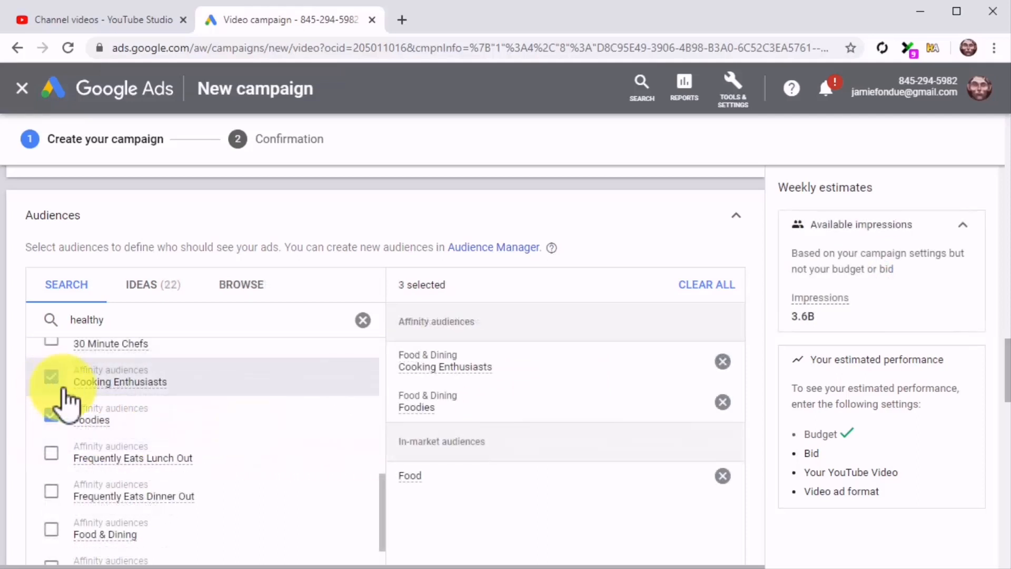
# Add the content keywords "healthy eating", "healthy foods" and "healthy living tips", one per line
pyautogui.scroll(-1, 480, 490)
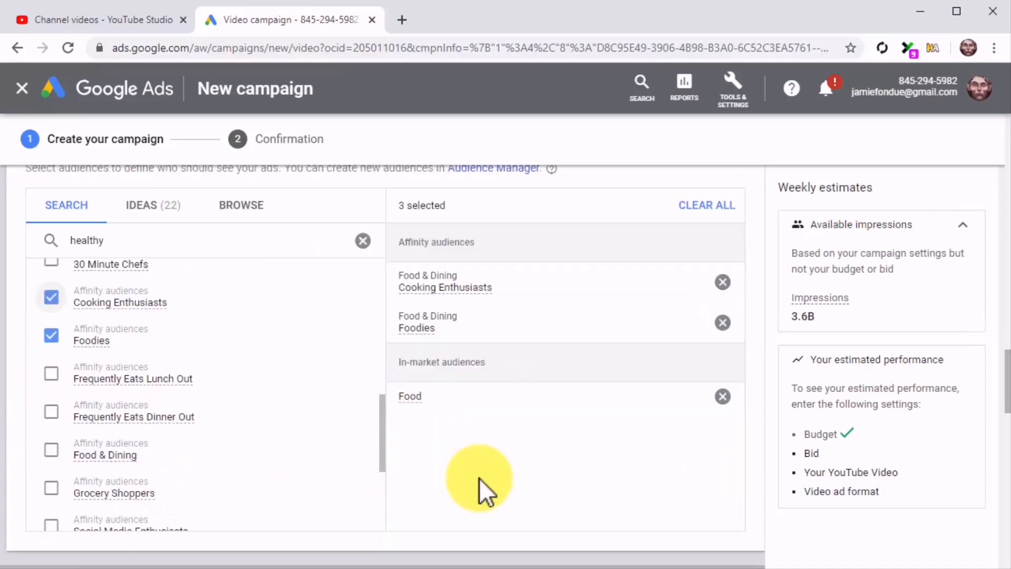
pyautogui.scroll(-3, 479, 478)
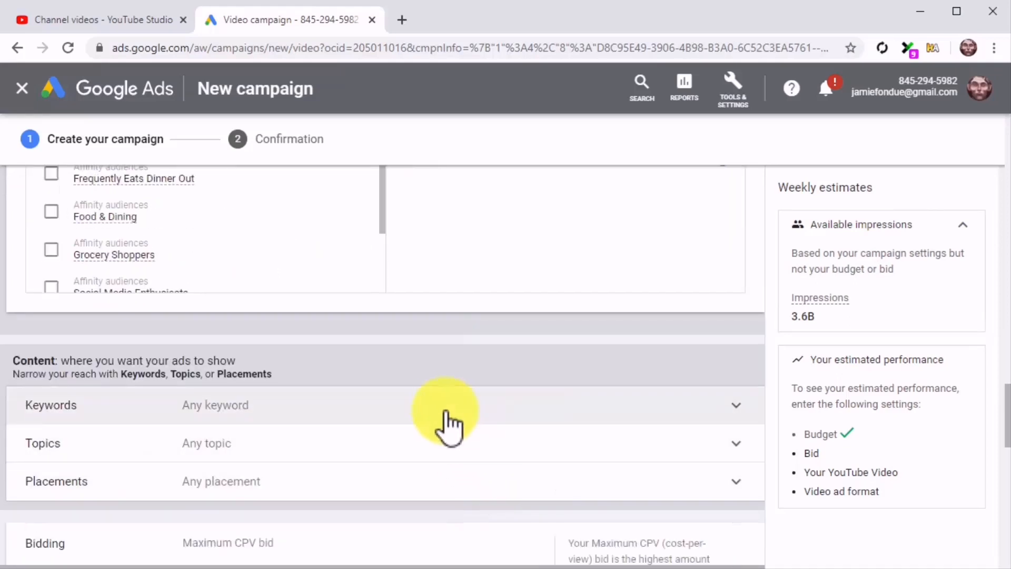
pyautogui.click(444, 408)
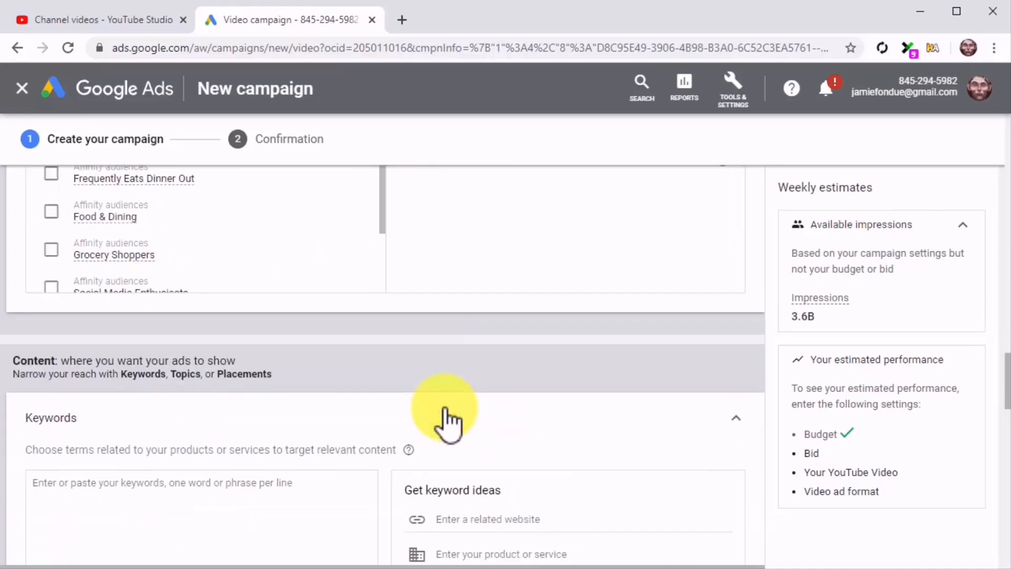
pyautogui.scroll(-3, 446, 411)
pyautogui.click(335, 348)
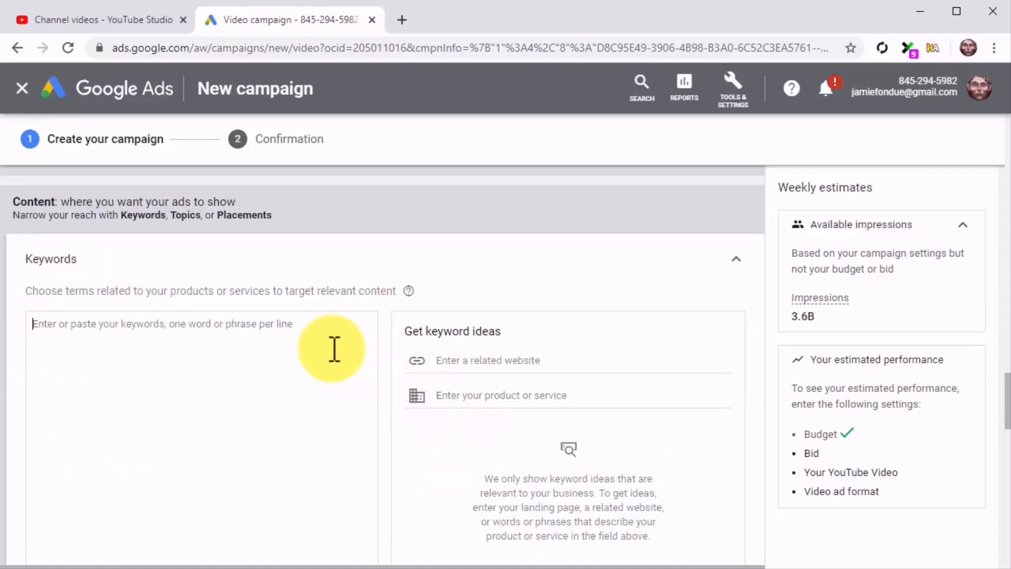
pyautogui.write('healthy eating healthy foods healthy living tips')
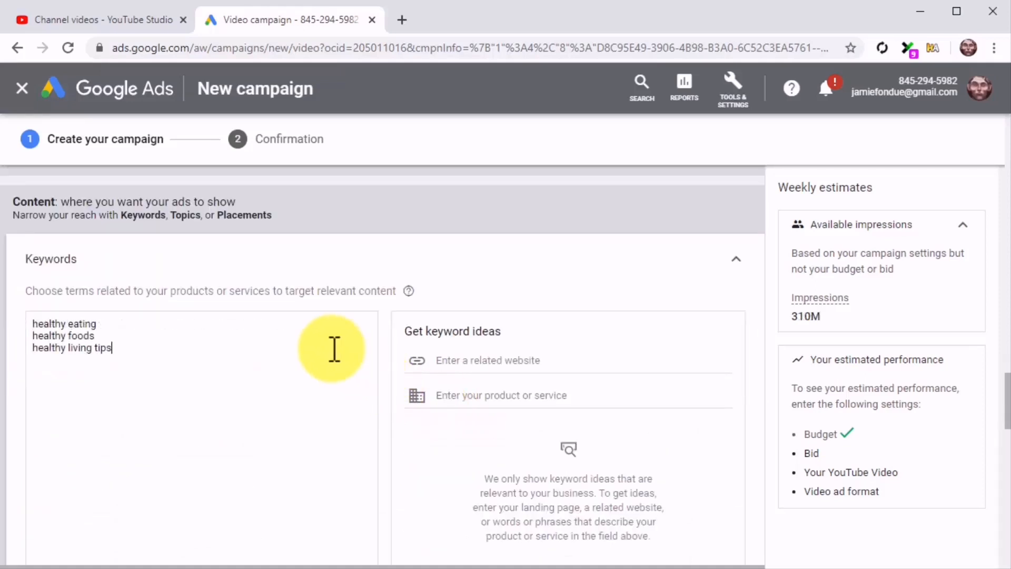
# Target the ad group's content topics Health and Food & Drink
pyautogui.scroll(-5, 414, 441)
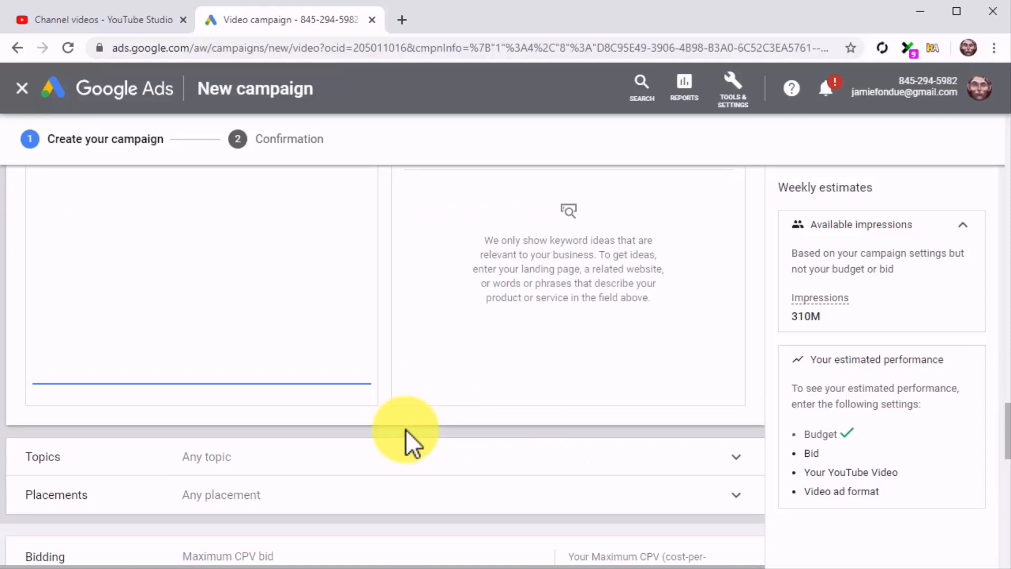
pyautogui.scroll(-3, 413, 442)
pyautogui.click(373, 304)
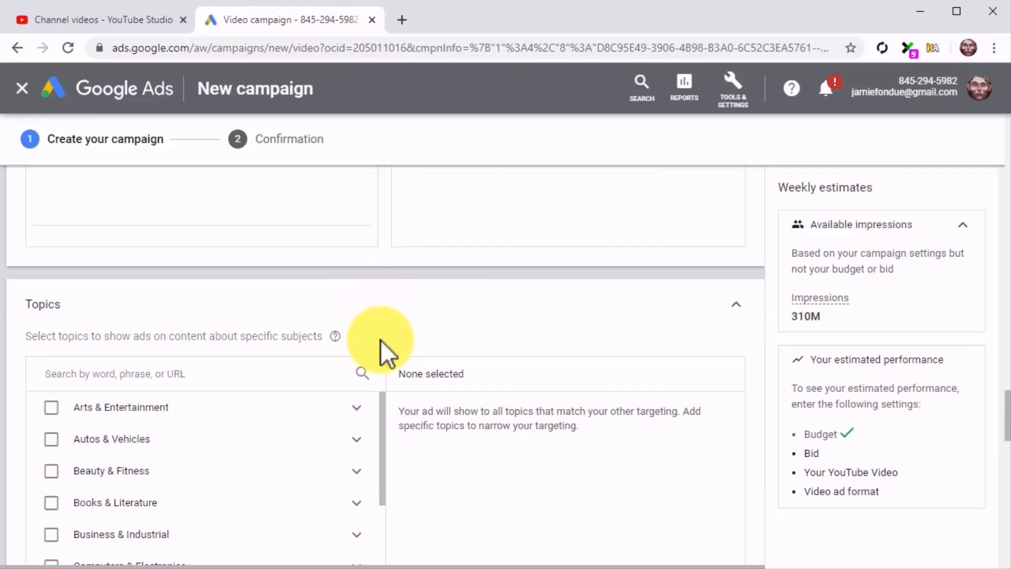
pyautogui.scroll(-1, 457, 487)
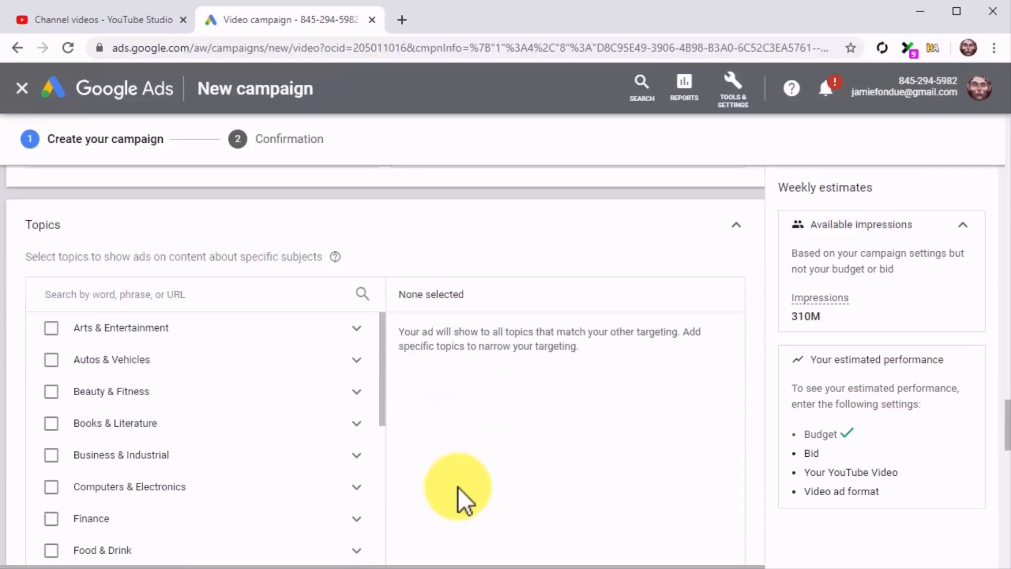
pyautogui.scroll(-1, 457, 487)
pyautogui.click(329, 377)
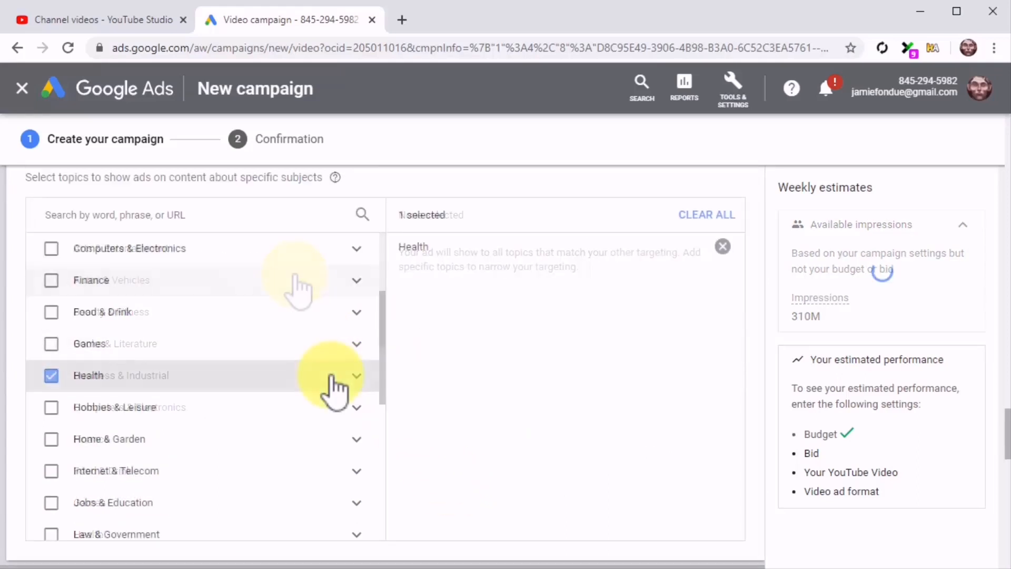
pyautogui.click(51, 311)
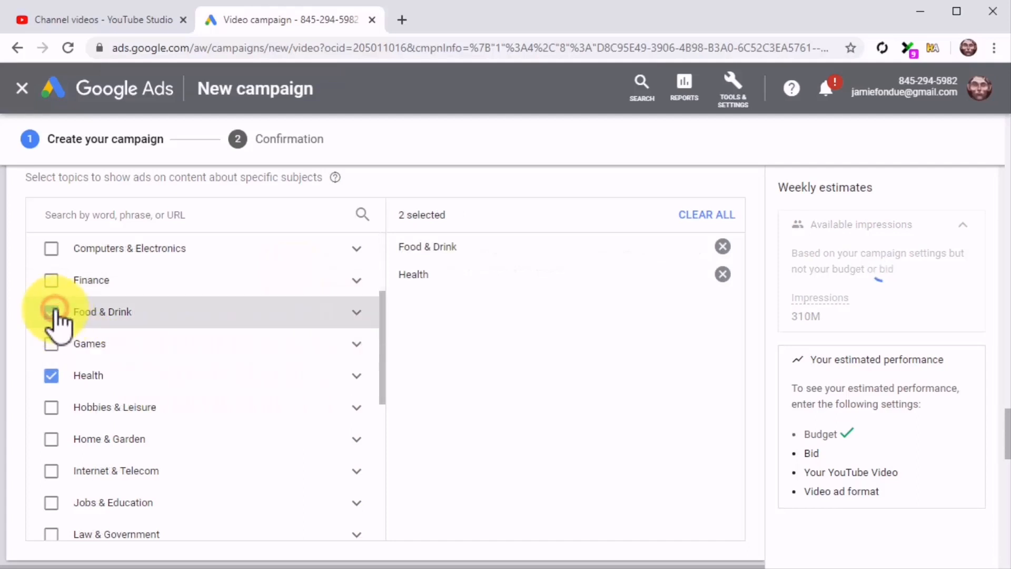
# Look up YouTube channels for "healthy eating" in the placement targeting, and clear the search without selecting any placement
pyautogui.scroll(-4, 515, 407)
pyautogui.click(473, 299)
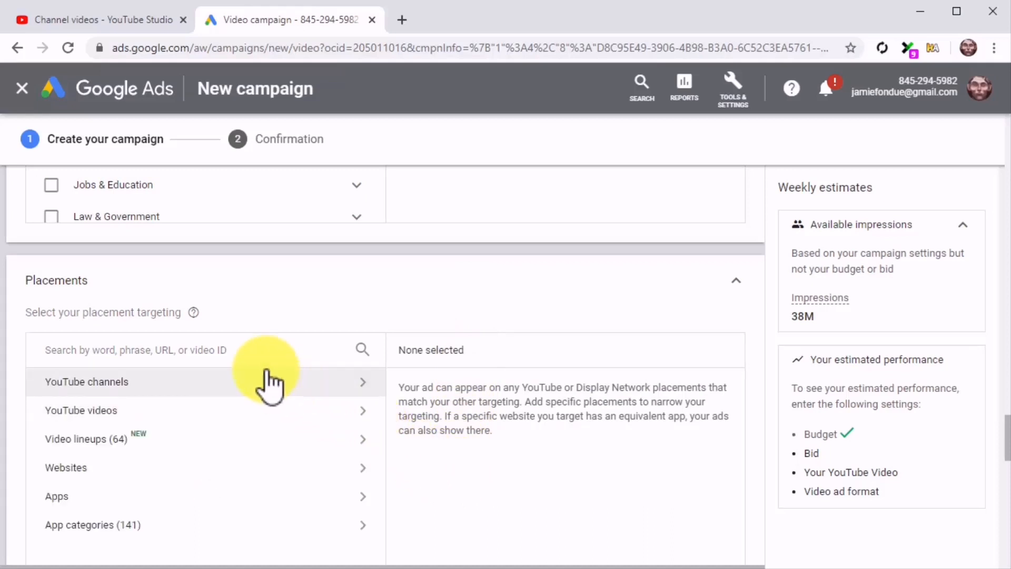
pyautogui.click(243, 352)
pyautogui.write('he')
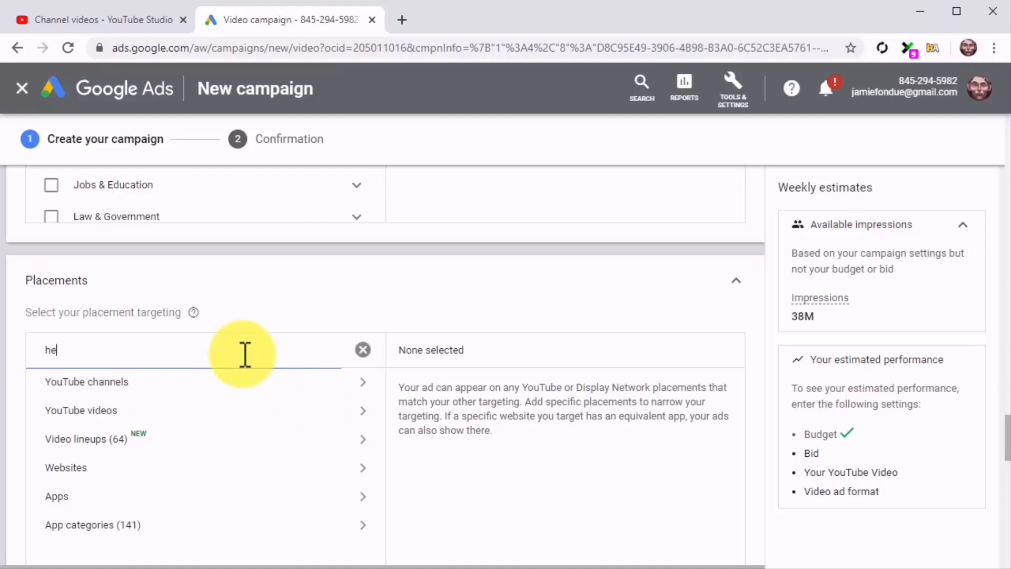
pyautogui.write('althy eating')
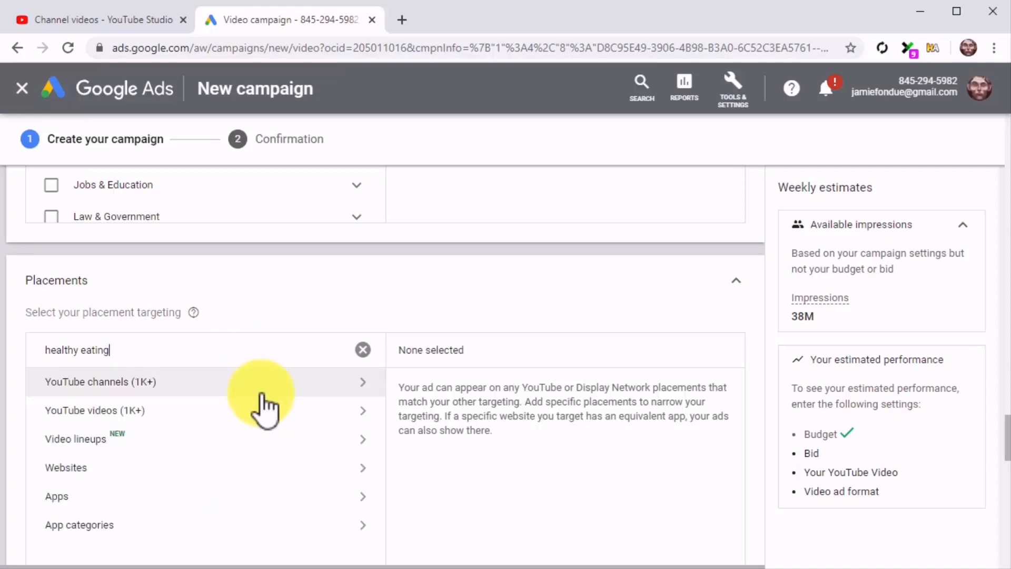
pyautogui.click(262, 394)
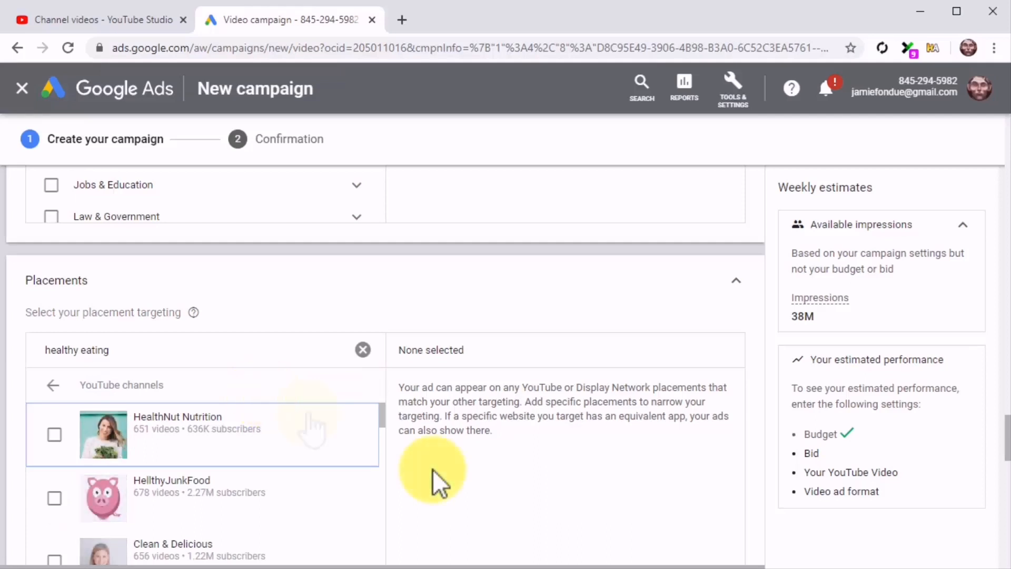
pyautogui.scroll(-2, 431, 469)
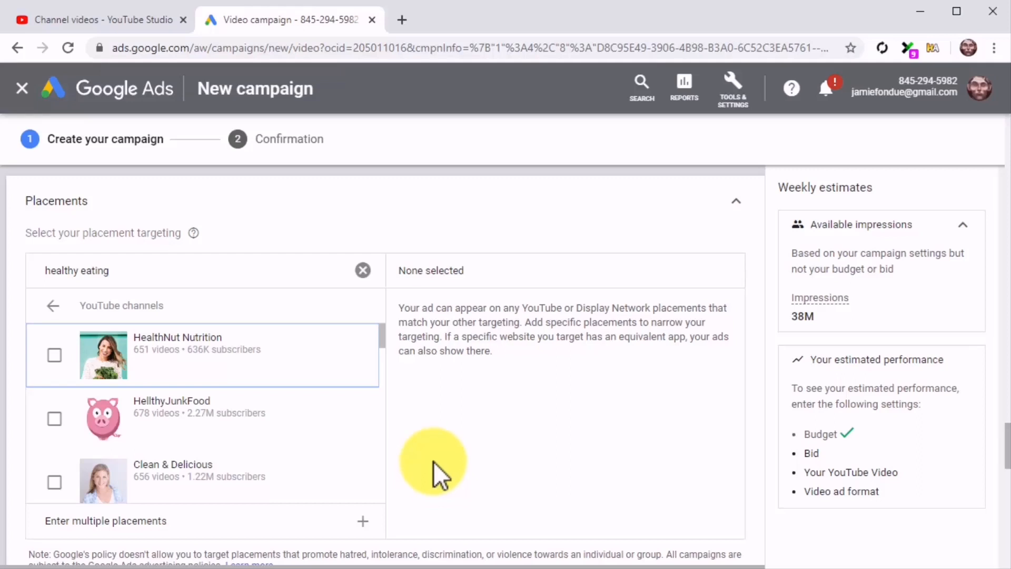
pyautogui.click(363, 270)
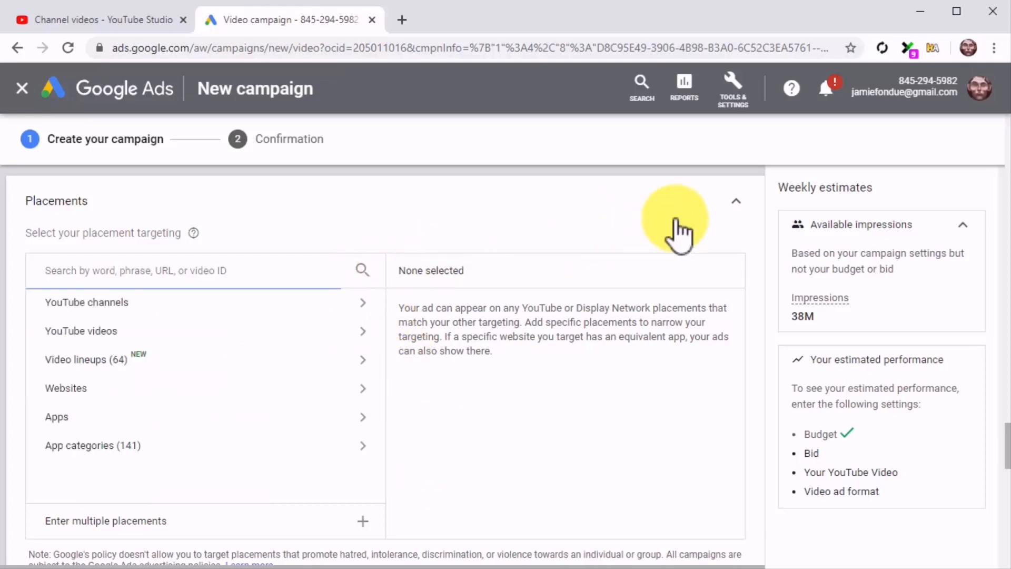
pyautogui.click(712, 212)
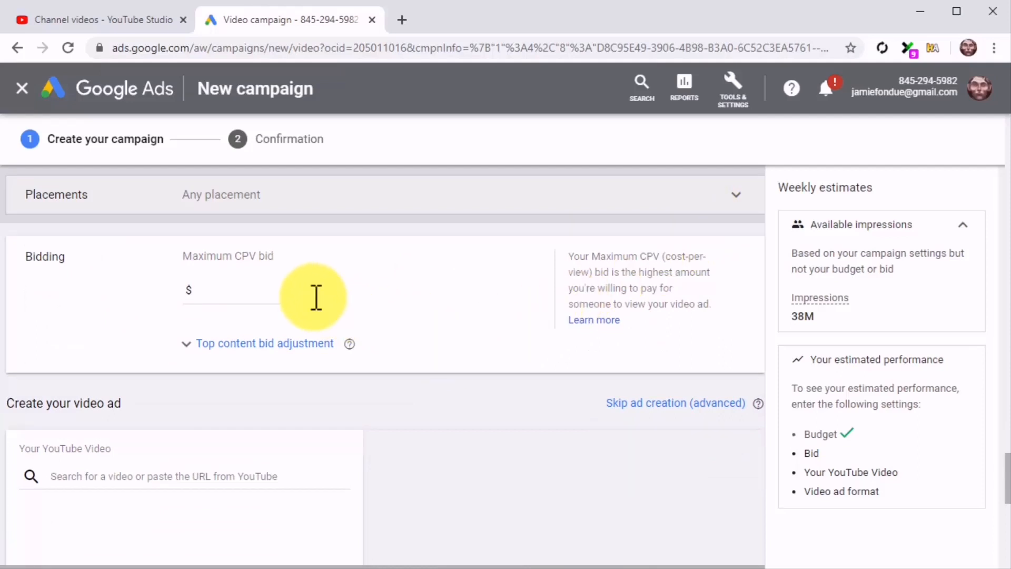
# Set the ad group's maximum CPV bid to $0.50
pyautogui.click(316, 298)
pyautogui.write('0.50')
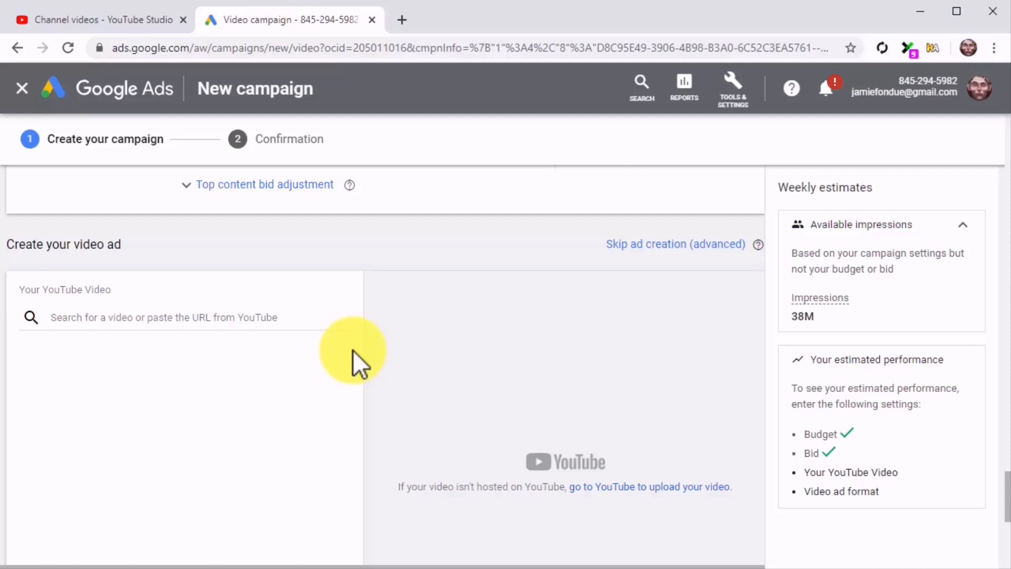
pyautogui.click(304, 316)
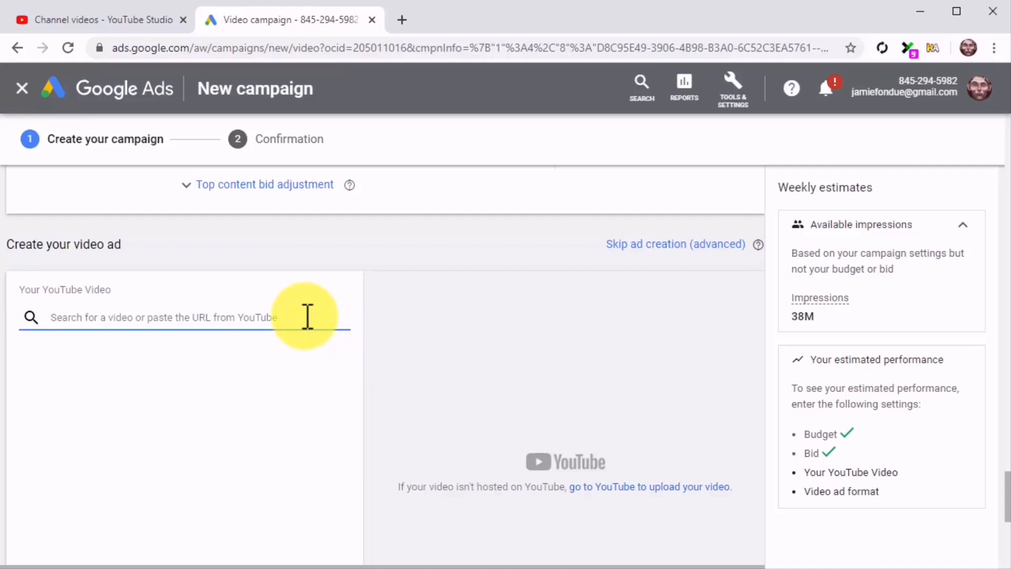
pyautogui.write('https://youtu.be/VljfqRu8LPI')
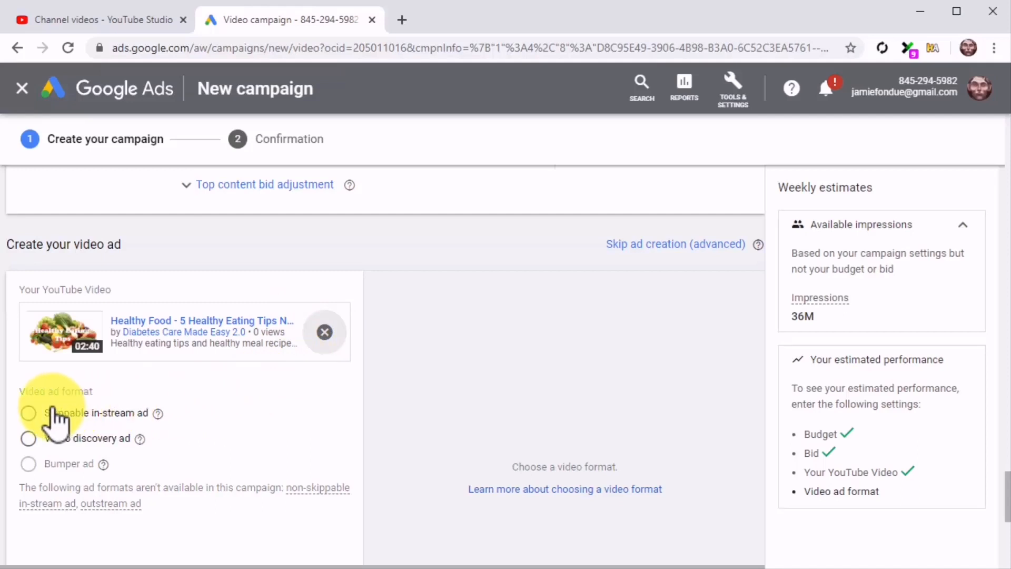
pyautogui.click(84, 416)
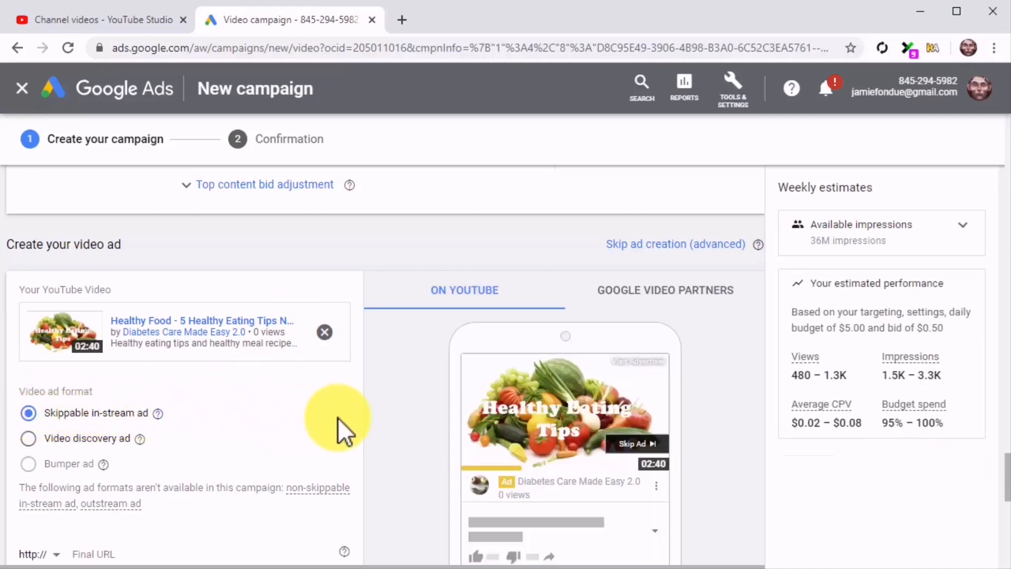
# Set both the final URL and the display URL to diabetescaremadeeasy.com/shop/crazy-healthy-foods
pyautogui.scroll(-2, 337, 418)
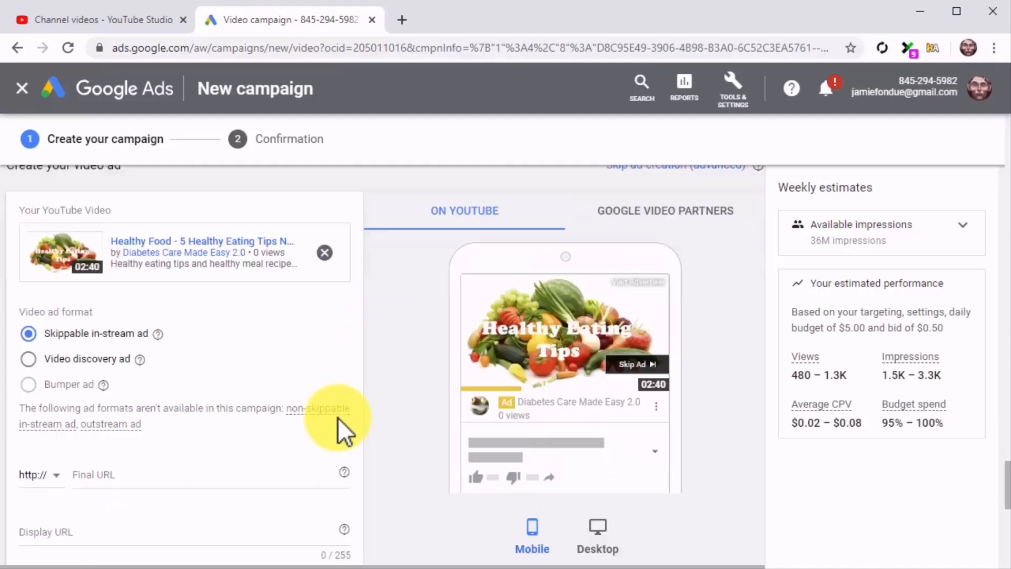
pyautogui.scroll(-2, 339, 422)
pyautogui.click(261, 390)
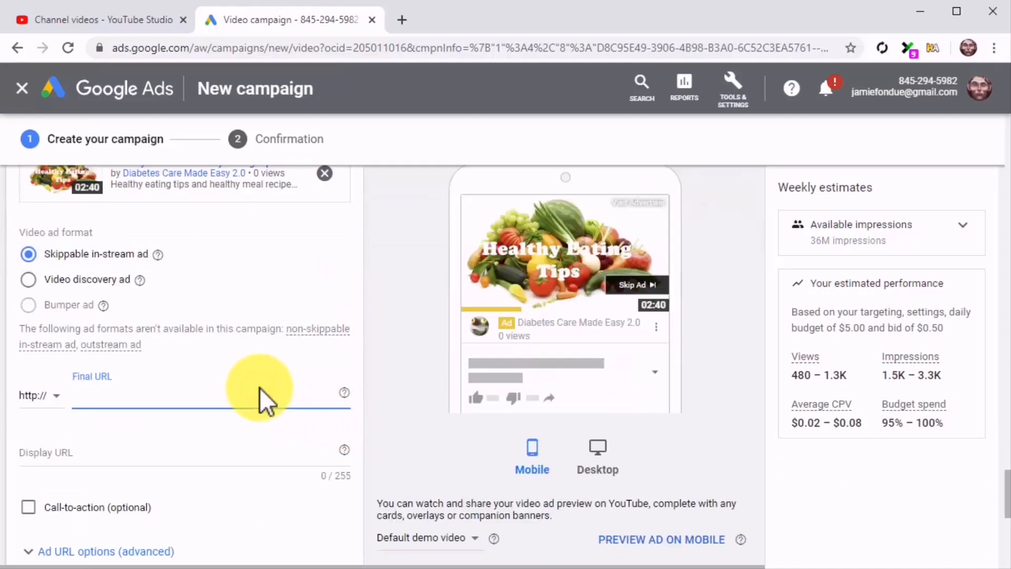
pyautogui.write('diabetescaremadeeasy.com/shop/crazy-healthy-foods')
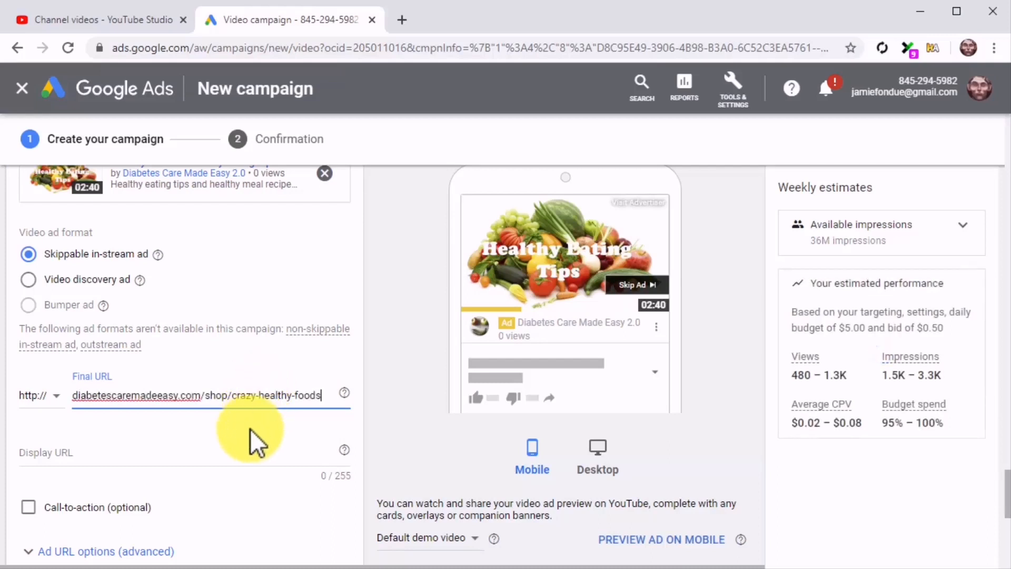
pyautogui.click(244, 452)
pyautogui.write('diabetescaremadeeasy.com/shop/crazy-healthy-foods')
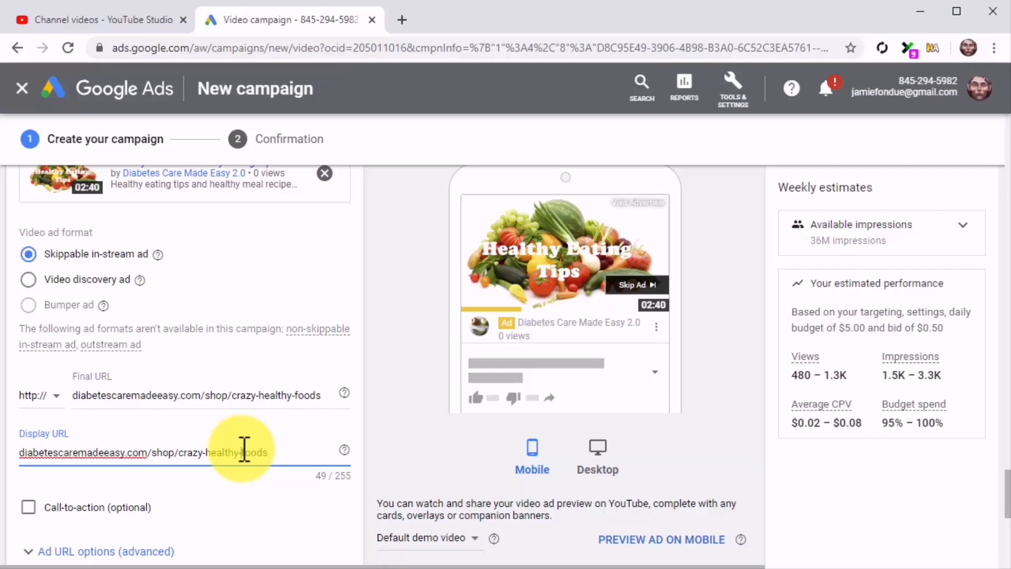
# Rename the ad as "Custom YT Ad"
pyautogui.scroll(-6, 241, 454)
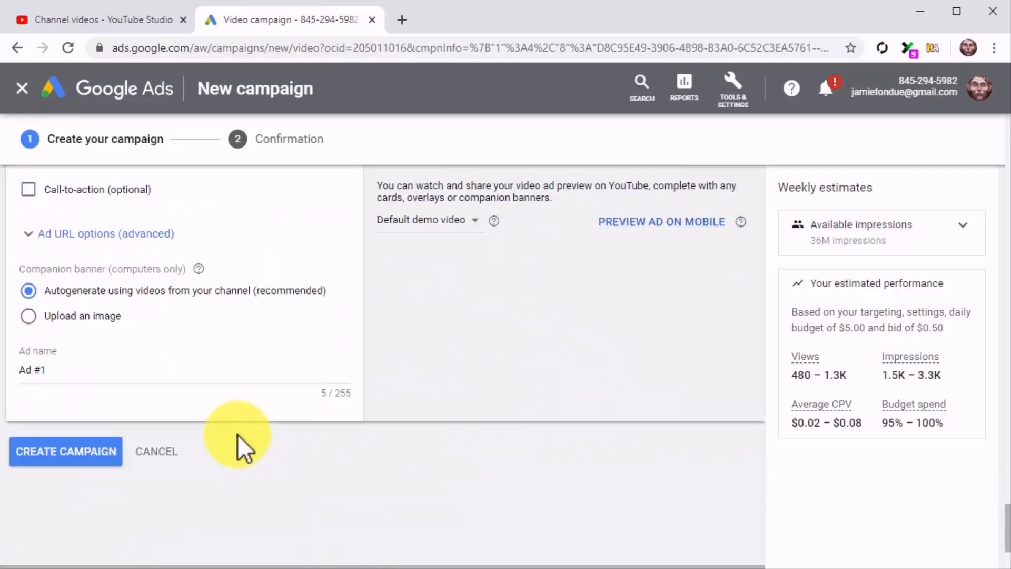
pyautogui.click(219, 381)
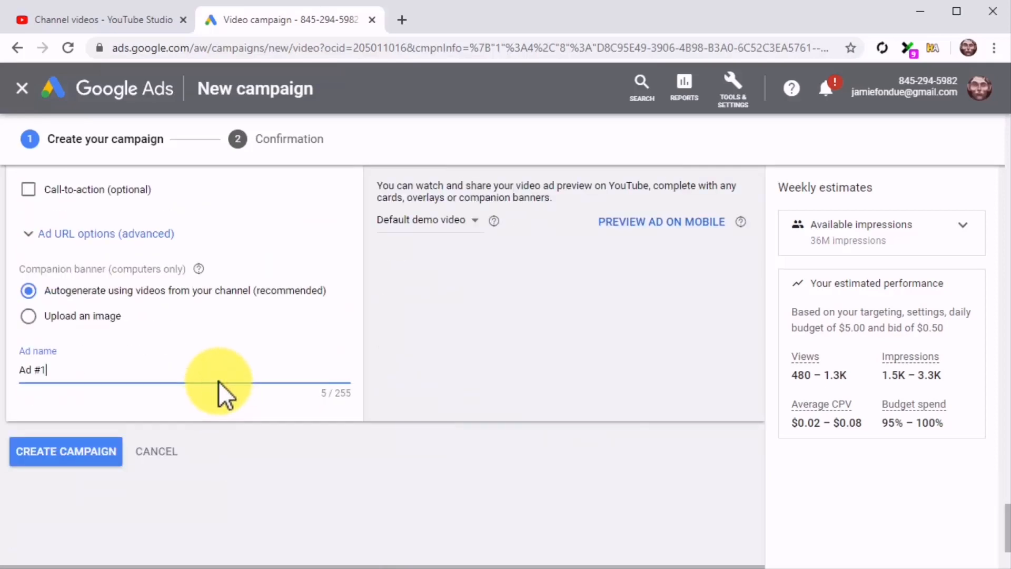
pyautogui.hotkey('ctrl', 'a')
pyautogui.write('Custom YT Ad')
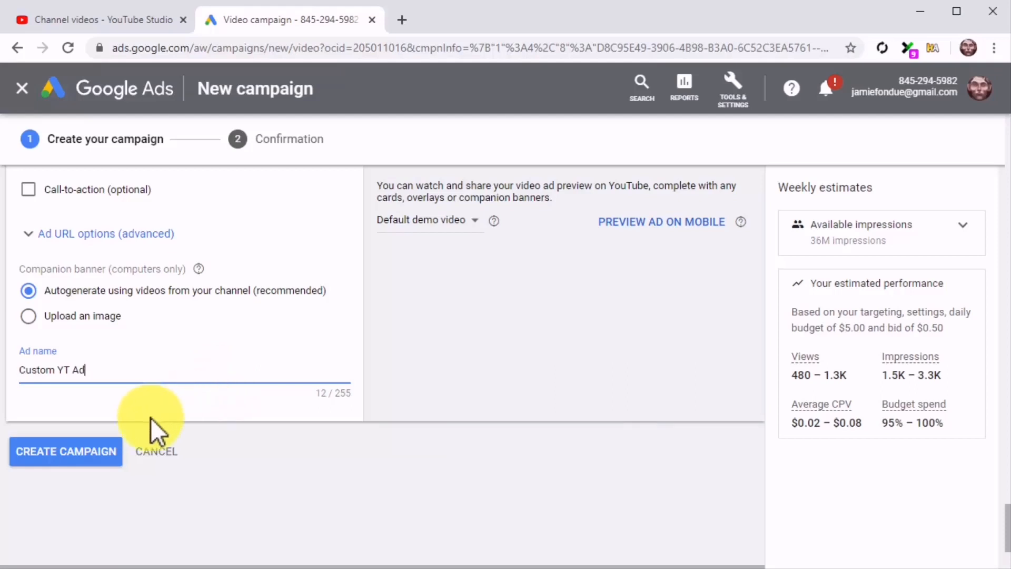
# Create the campaign and continue to its ad groups overview
pyautogui.click(84, 457)
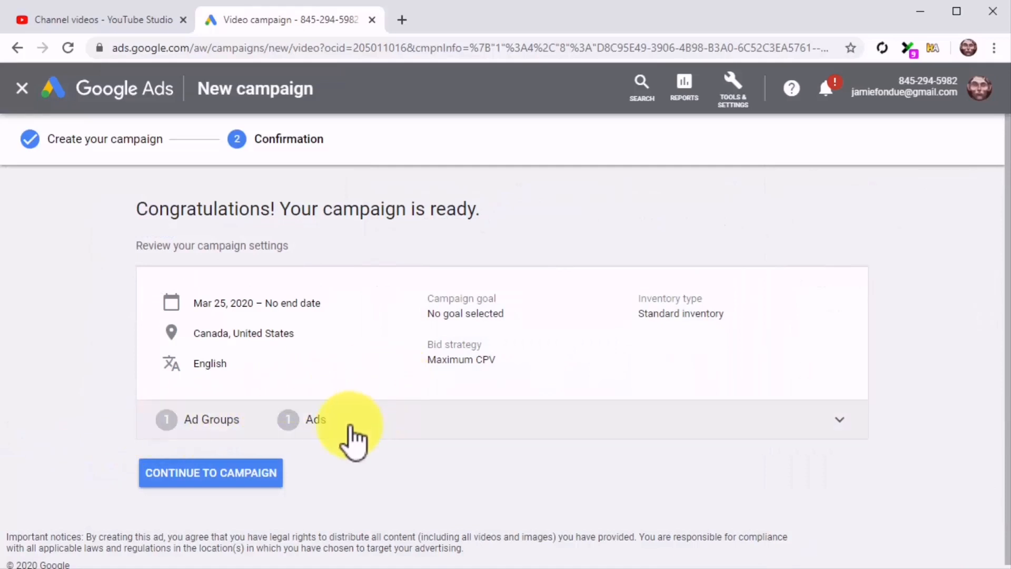
pyautogui.click(265, 476)
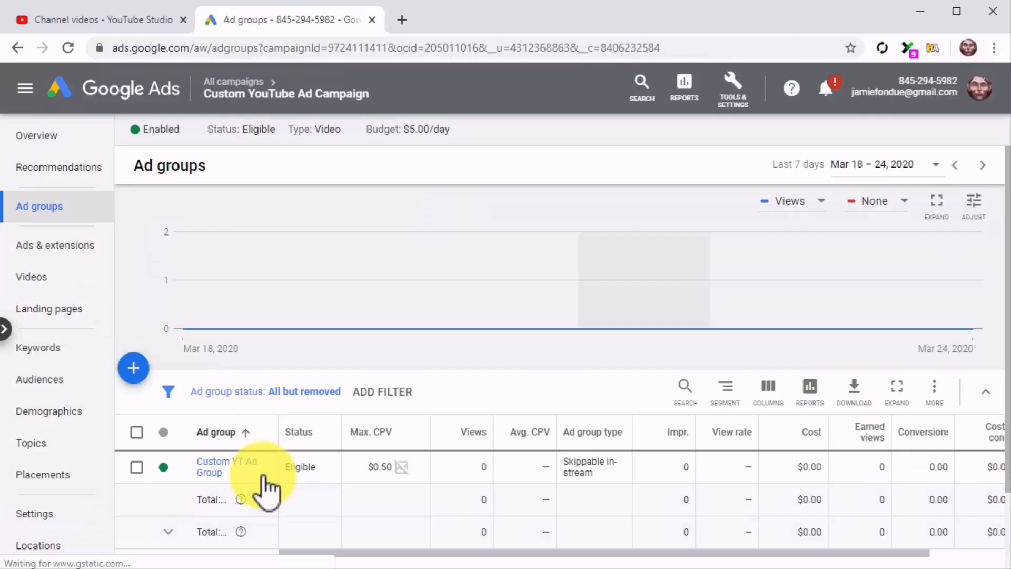